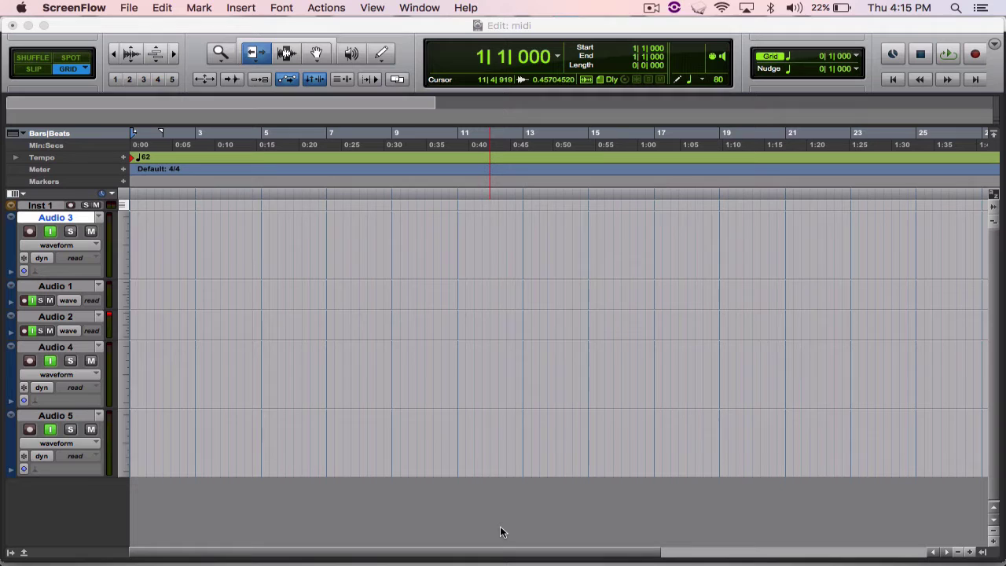
Add a new audio track, switch to the Mix window and open the MPC plug-in on Inst 1.
key(super+shift+n)
key(Return)
key(super+equal)
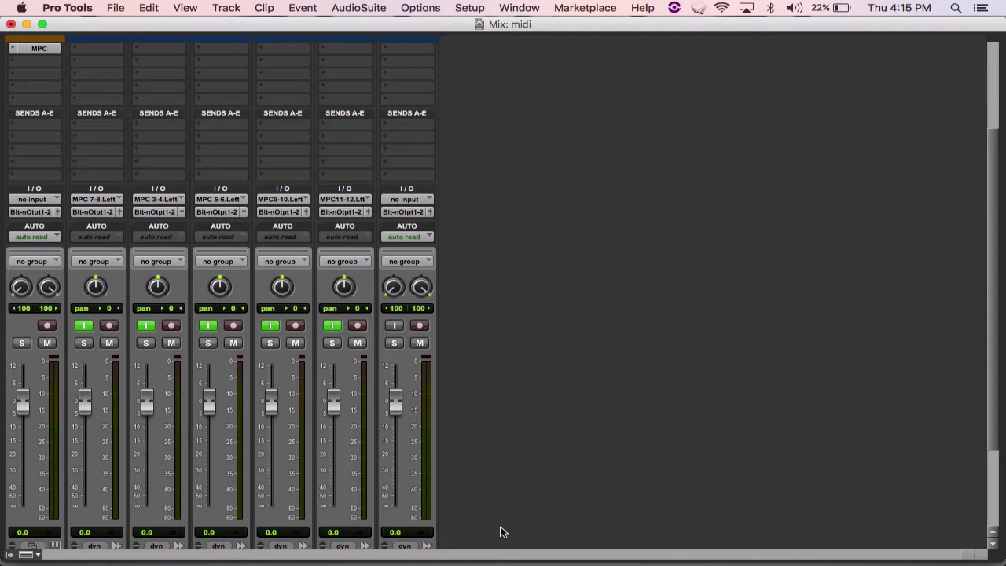
click(38, 49)
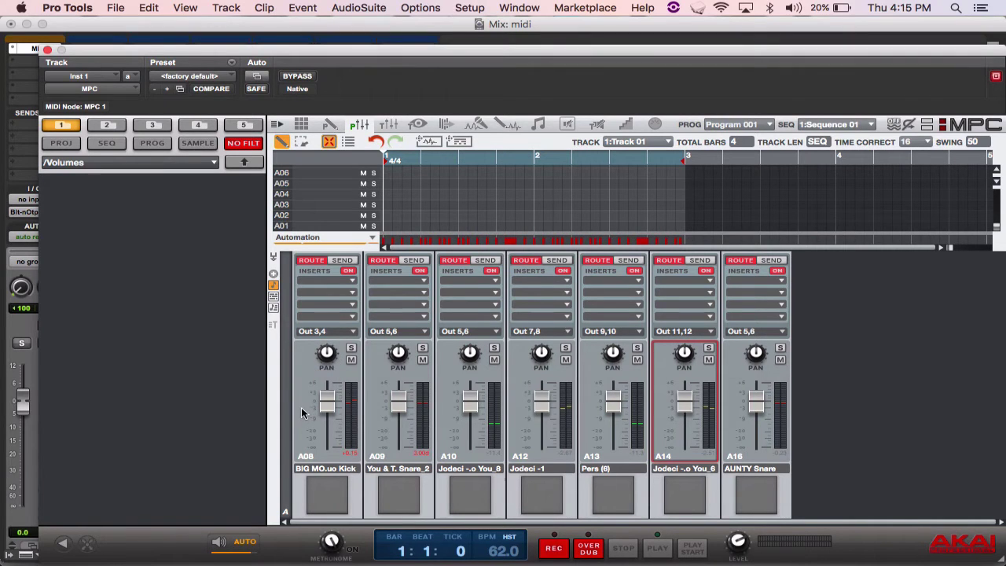
Audition the kick on pad A08 and the snare on pad A09.
drag(180, 55, 382, 40)
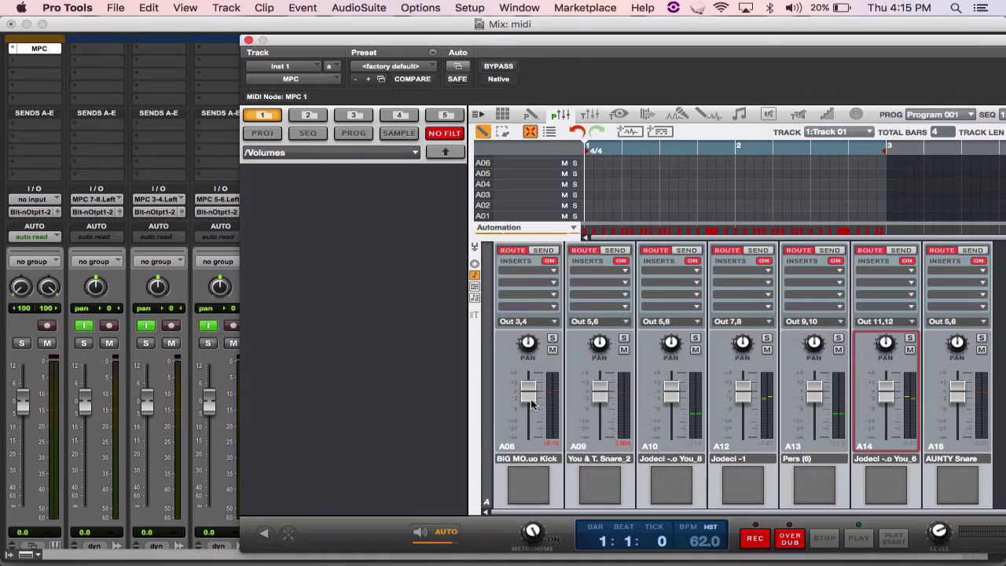
click(521, 484)
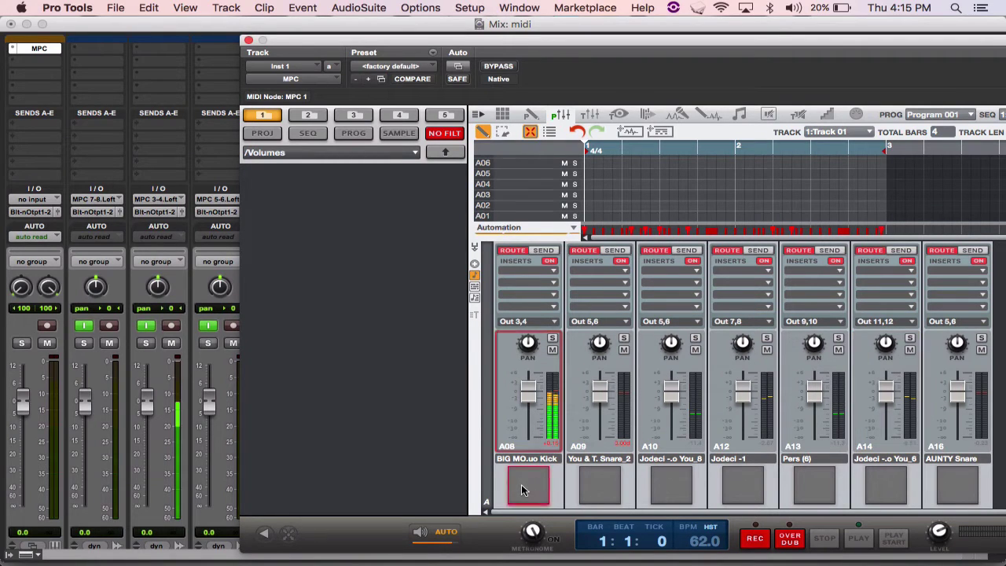
click(606, 485)
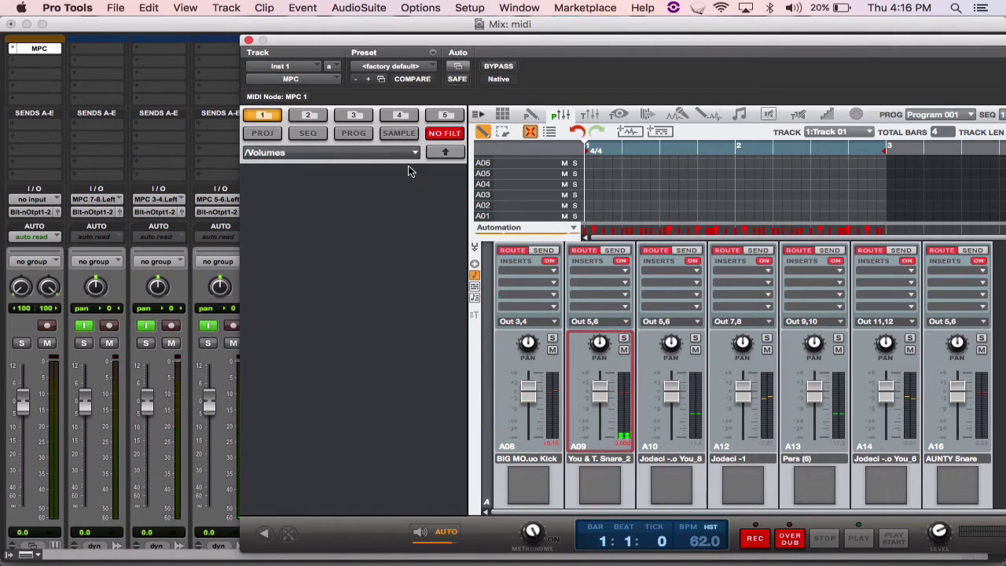
drag(368, 41, 432, 32)
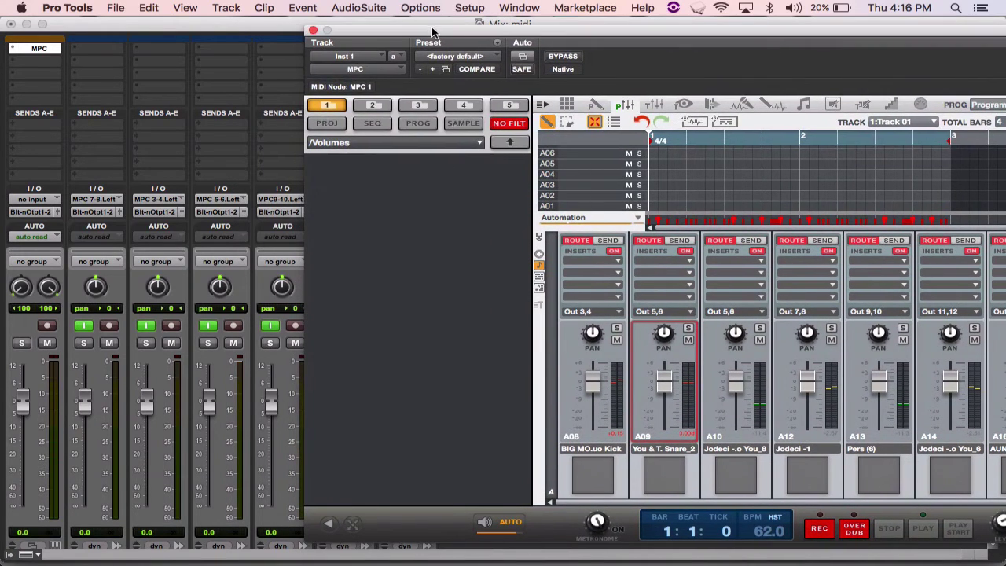
click(598, 475)
click(664, 480)
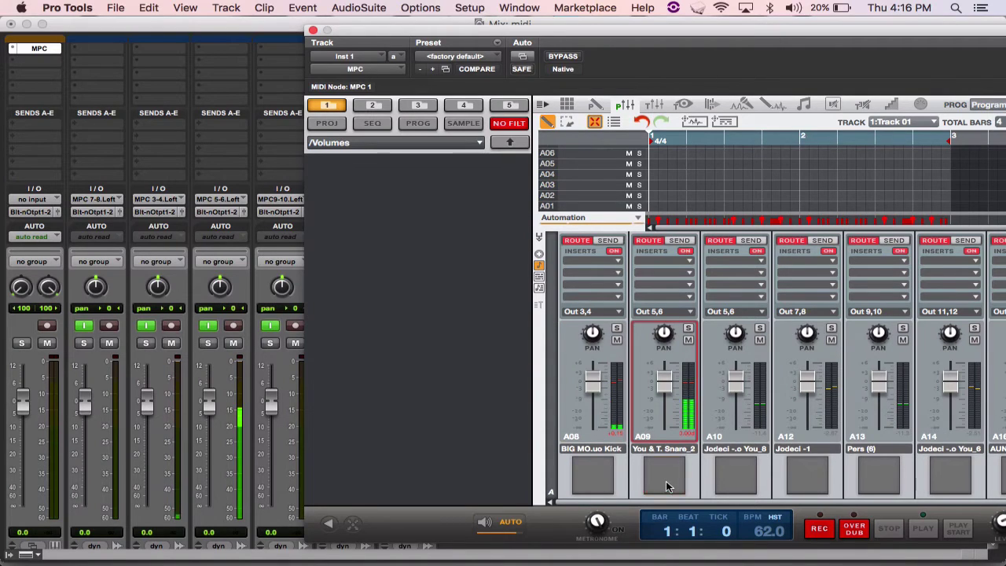
Audition pads A10, A12, A13 and the AUNTY Snare on A16, then move the plug-in window aside.
click(731, 467)
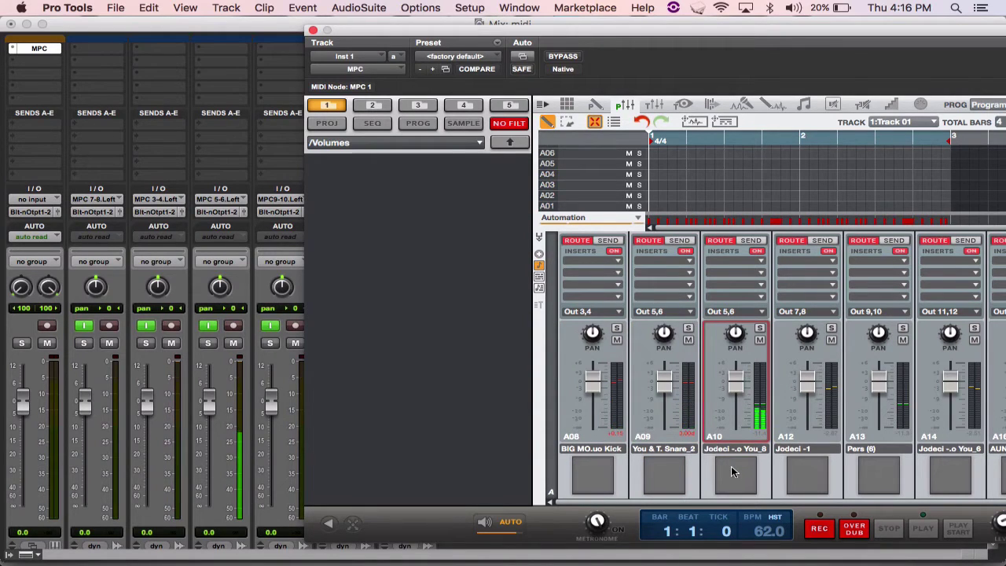
click(808, 474)
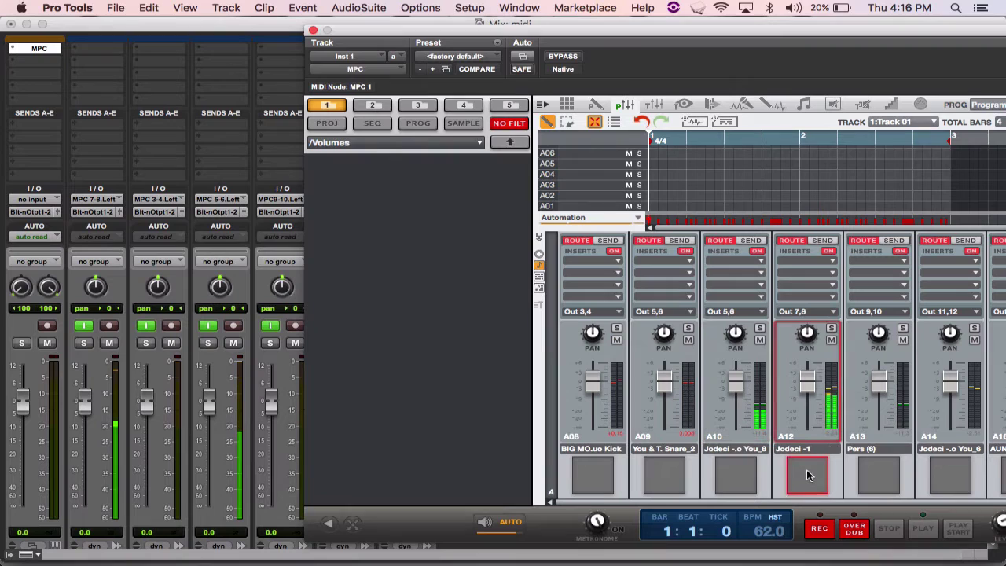
click(891, 473)
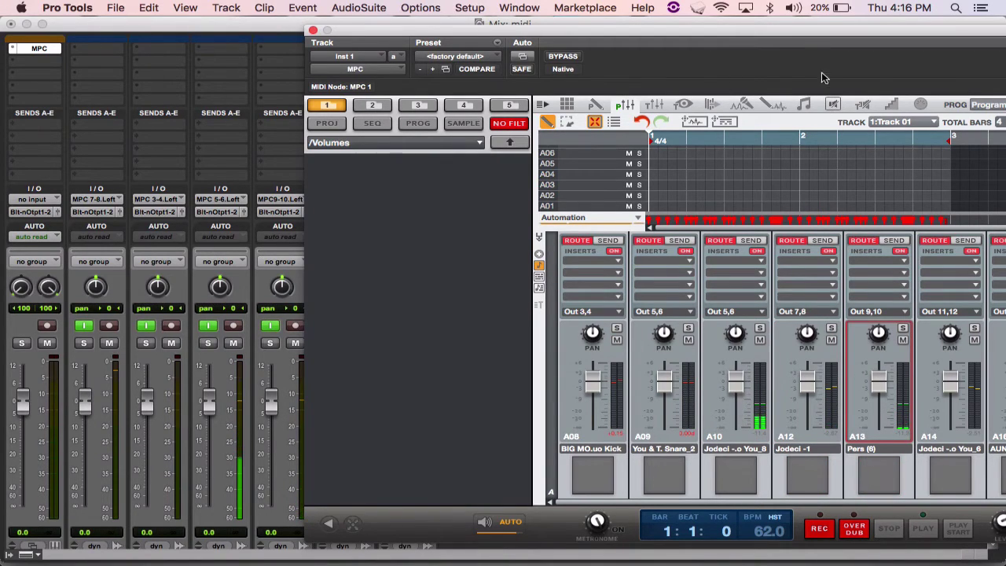
drag(774, 30, 651, 37)
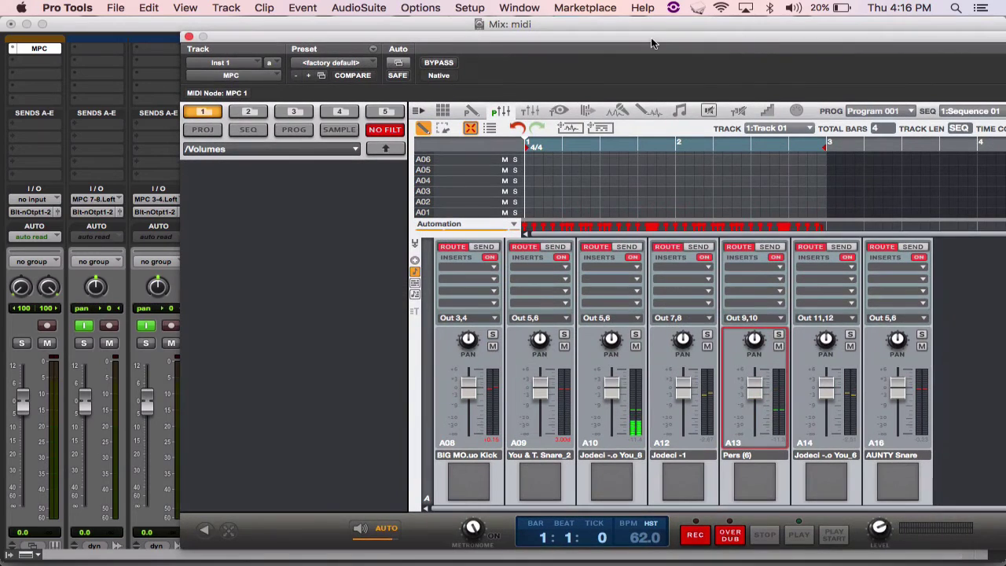
click(899, 483)
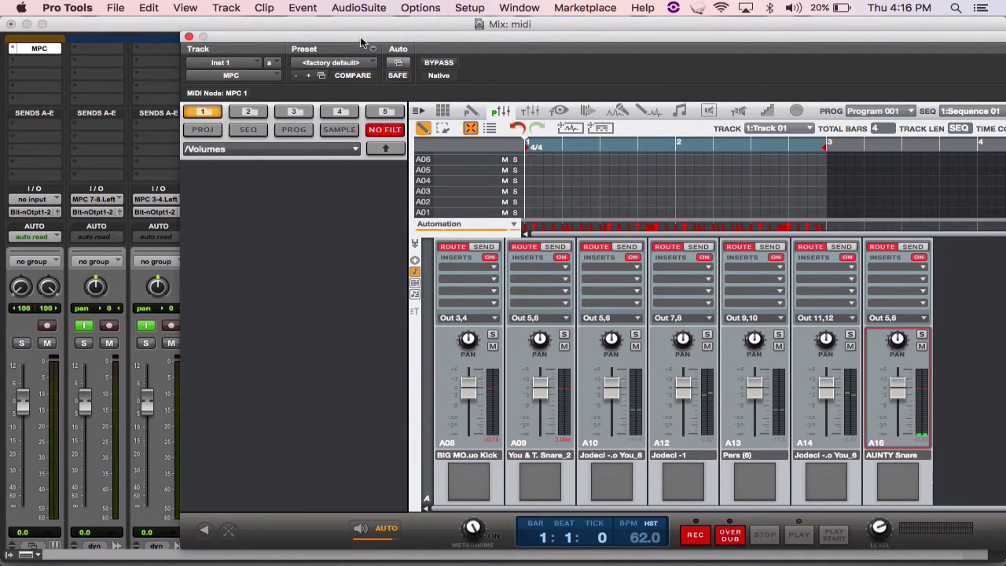
drag(355, 32, 738, 57)
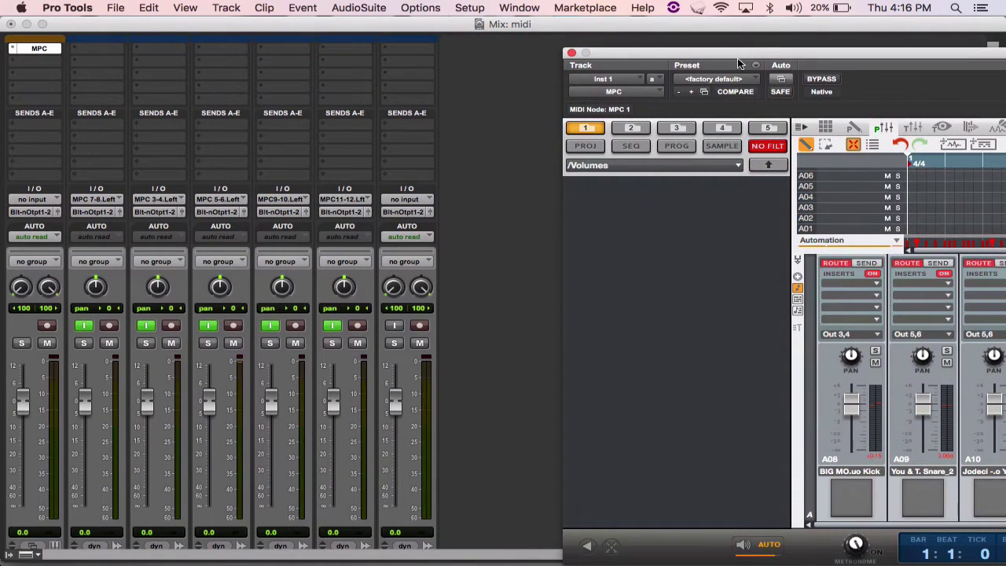
Switch from the mixer to the Edit window and move the plug-in window lower.
click(473, 203)
key(super+equal)
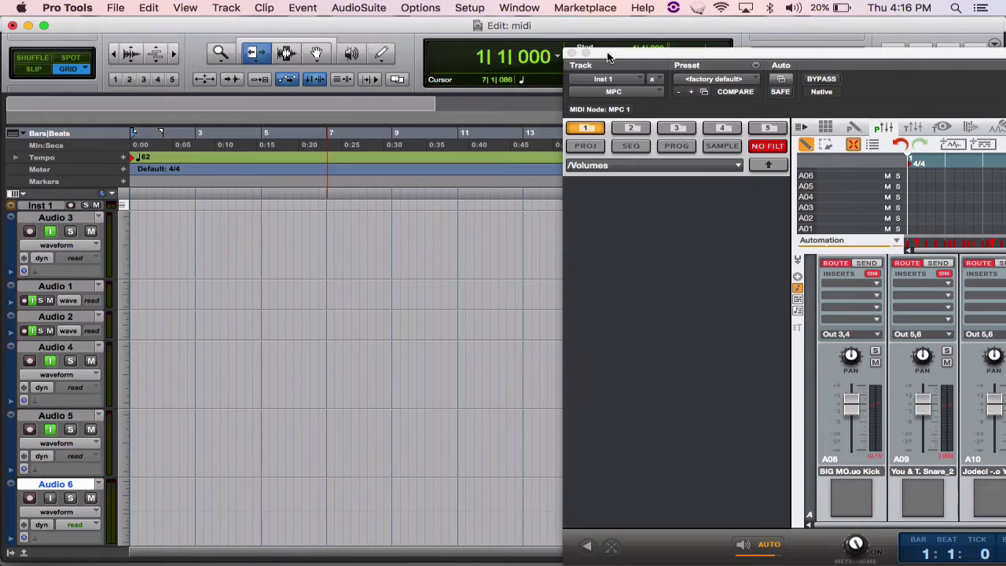
drag(608, 59, 672, 99)
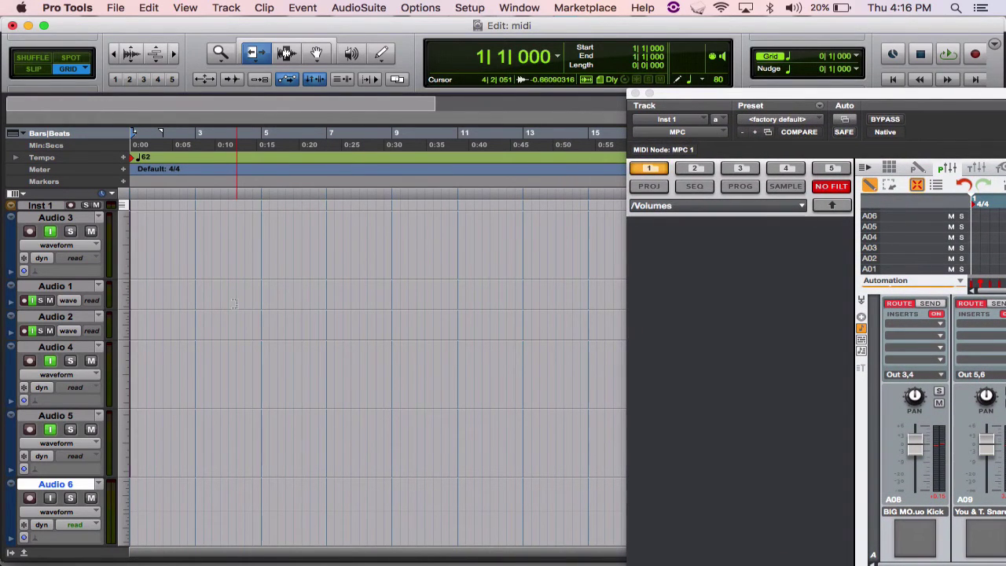
Play the MPC pattern, hide the plug-in window, zoom the timeline out and stop playback.
key(space)
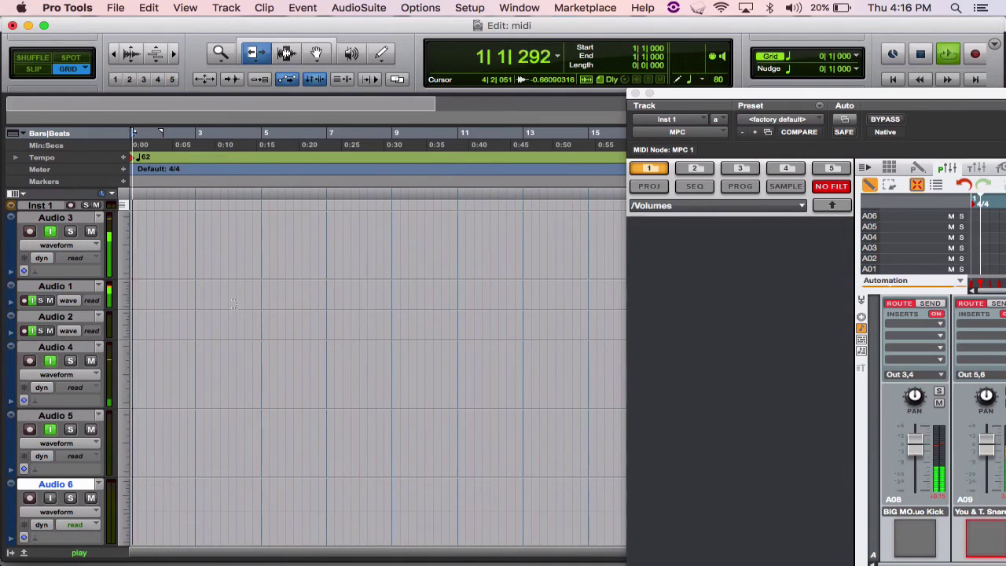
scroll(309, 257, down, 1)
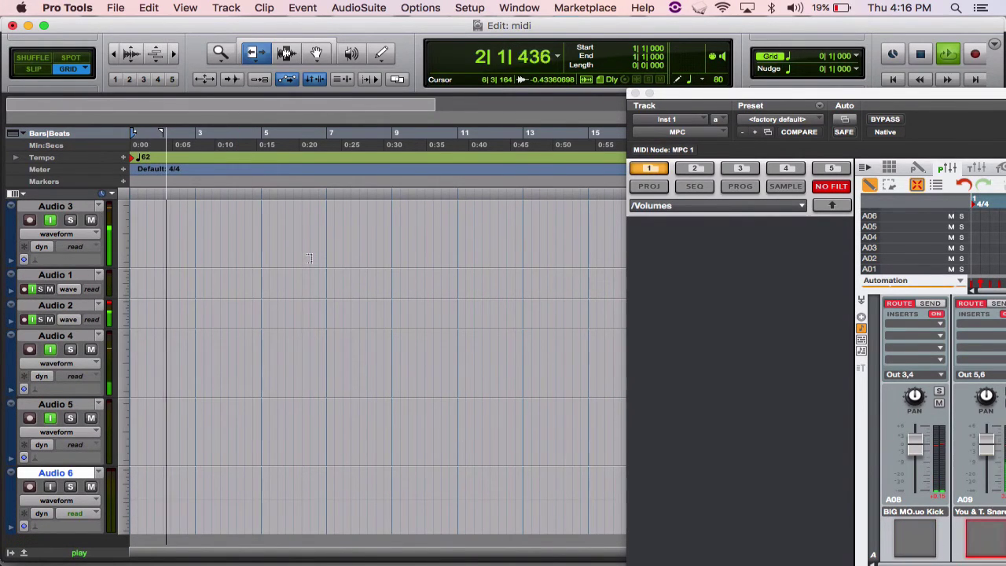
key(super+w)
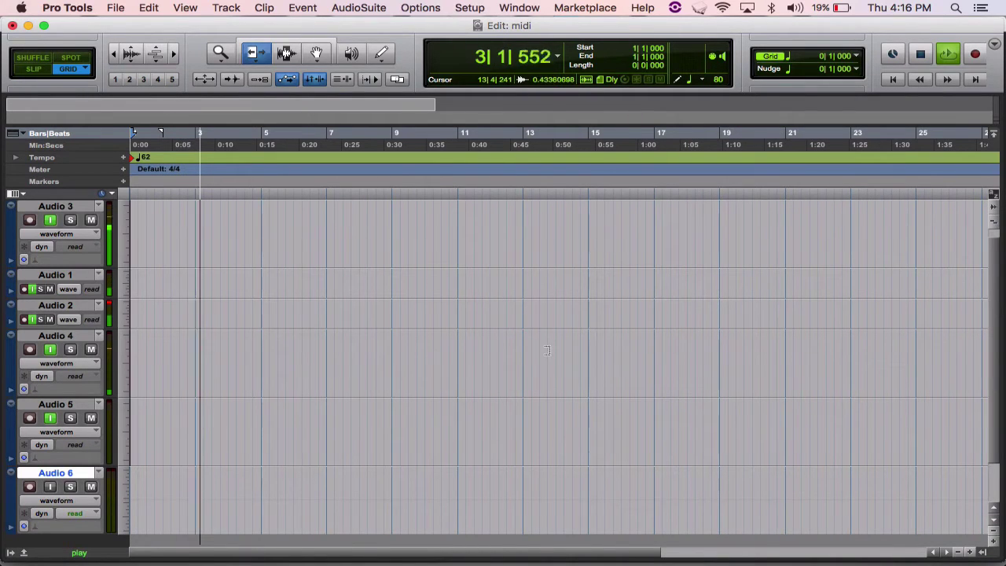
key(super+bracketleft)
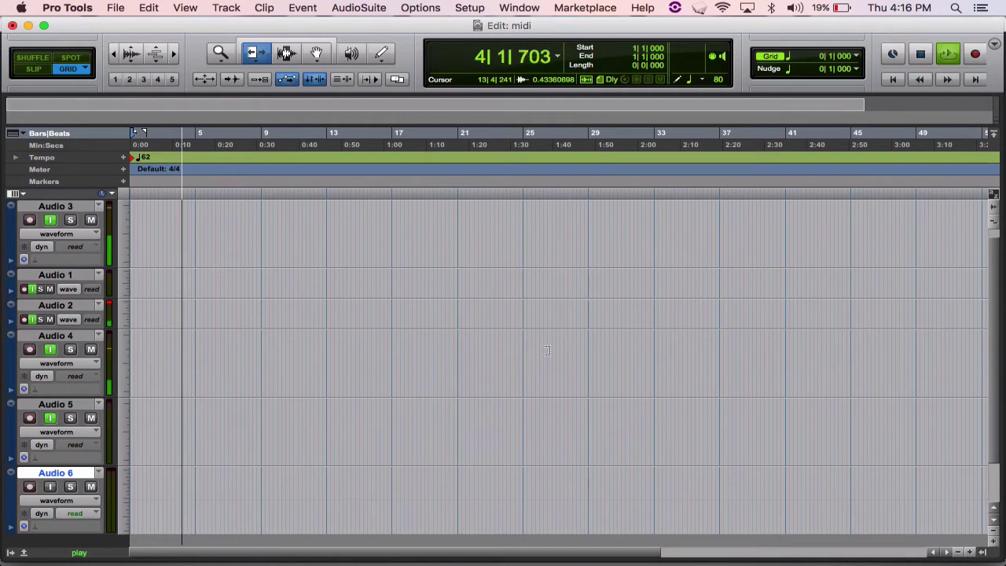
key(space)
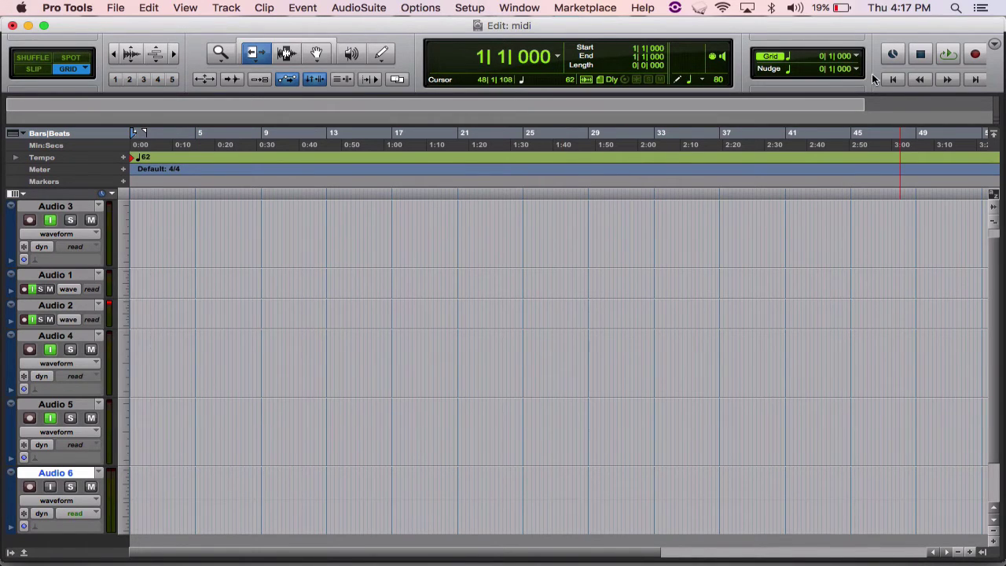
Arm the transport for recording, record-enable Audio 3 and start recording the MPC outputs.
click(975, 53)
click(29, 220)
click(945, 57)
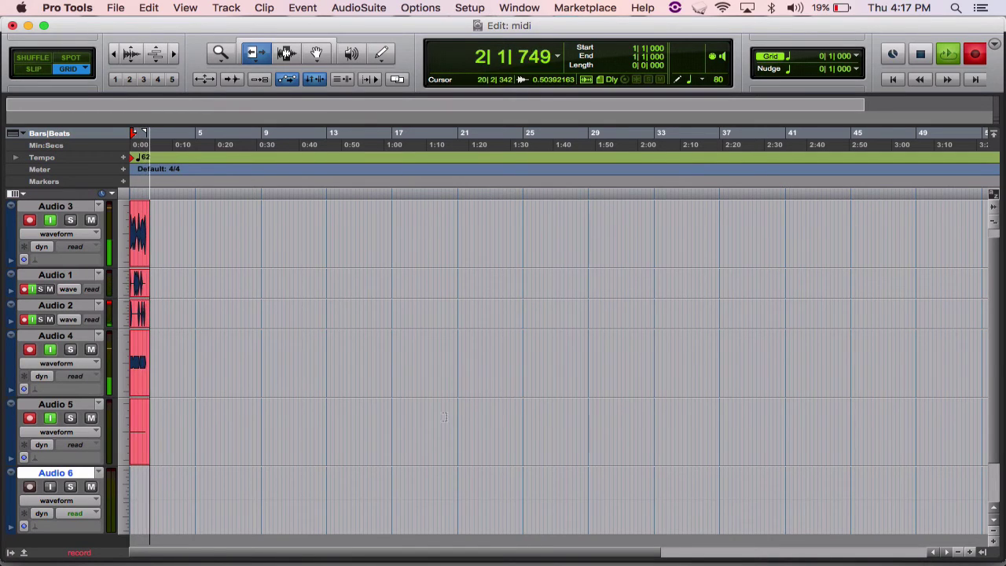
key(ctrl+alt+Down)
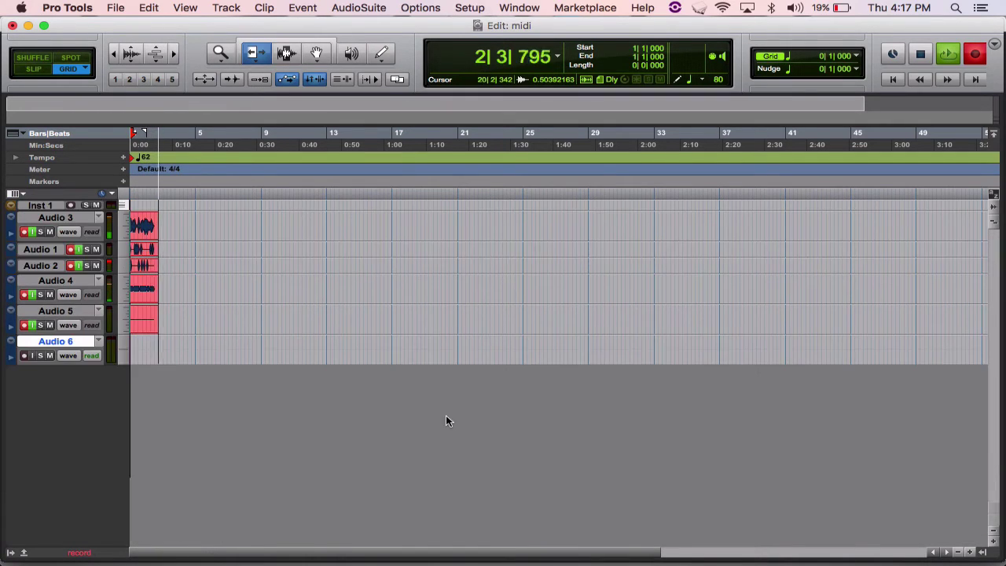
Zoom and resize track heights to inspect the waveforms recording on Audio 1–5.
key(ctrl+e)
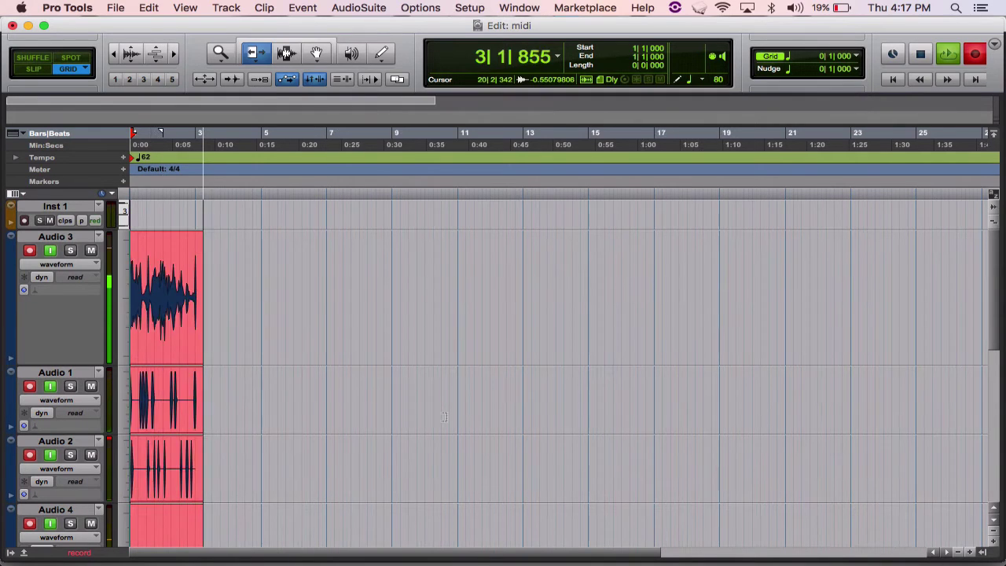
key(super+bracketright)
key(super+bracketright)
key(super+bracketright)
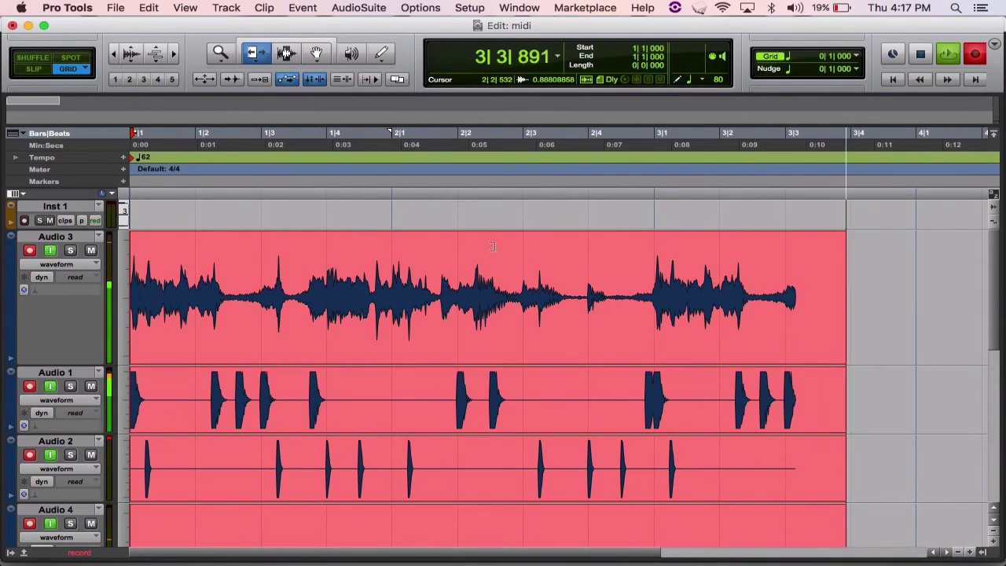
scroll(492, 246, down, 3)
scroll(492, 246, up, 1)
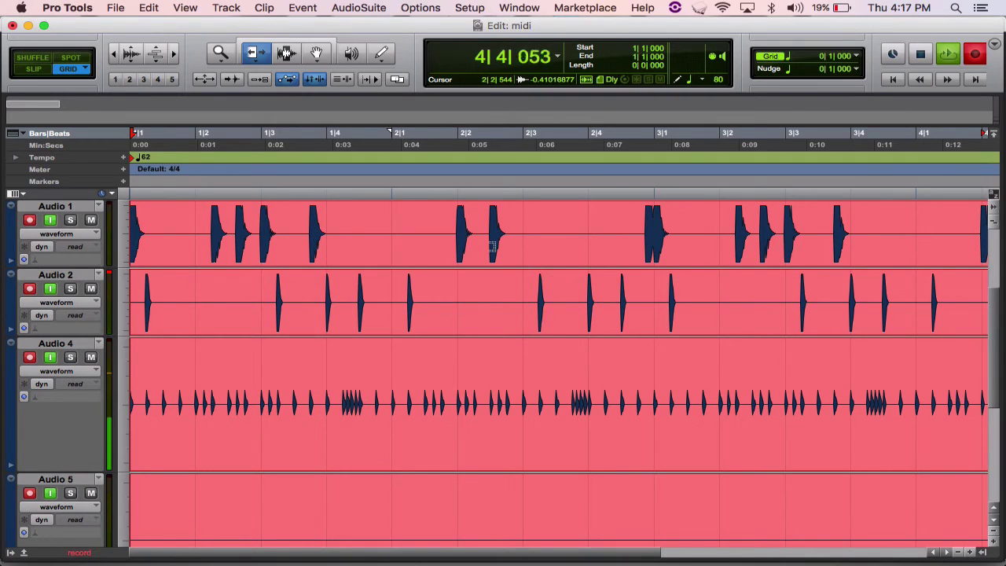
key(super+bracketleft)
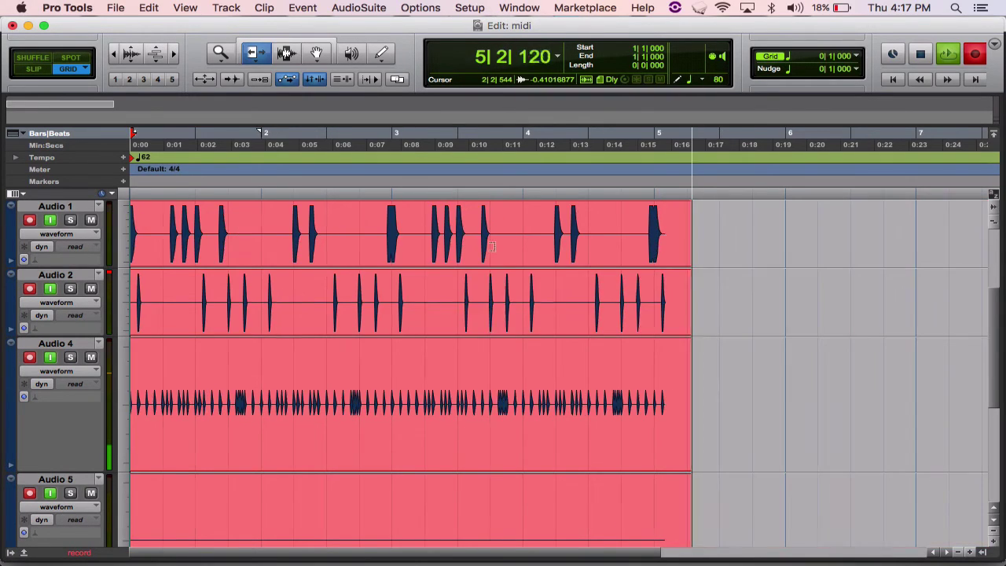
key(super+bracketleft)
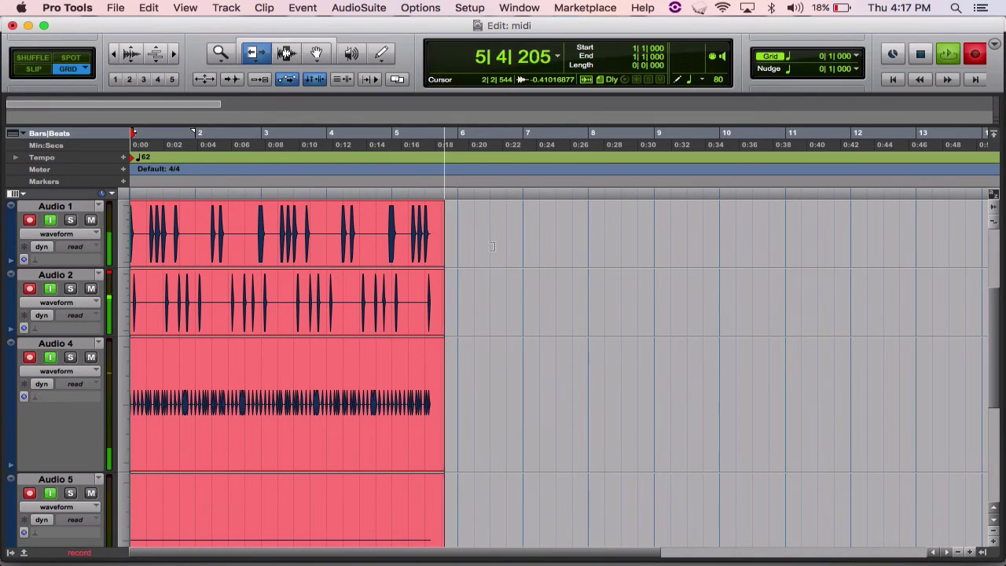
key(ctrl+Up)
key(ctrl+Down)
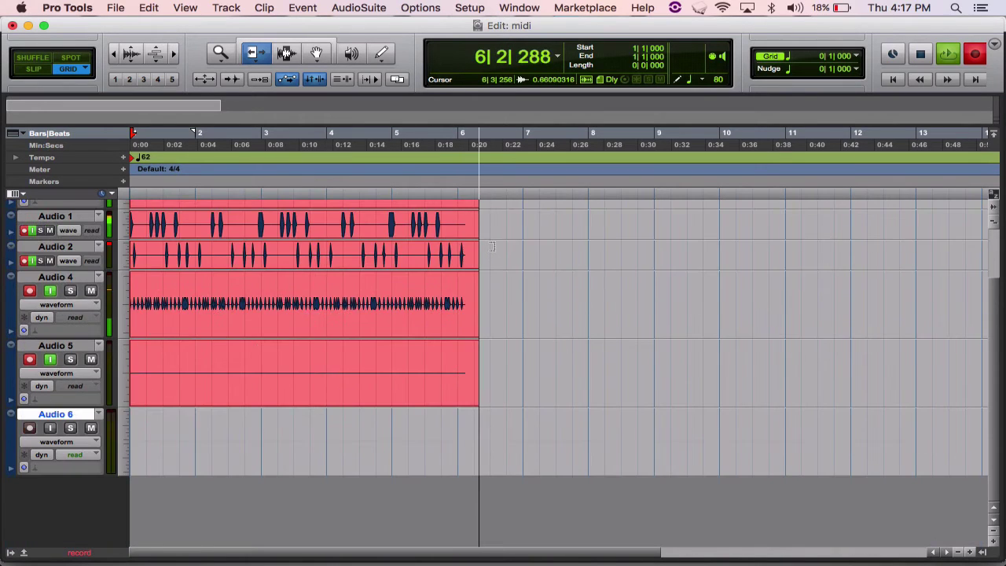
key(ctrl+alt+Down)
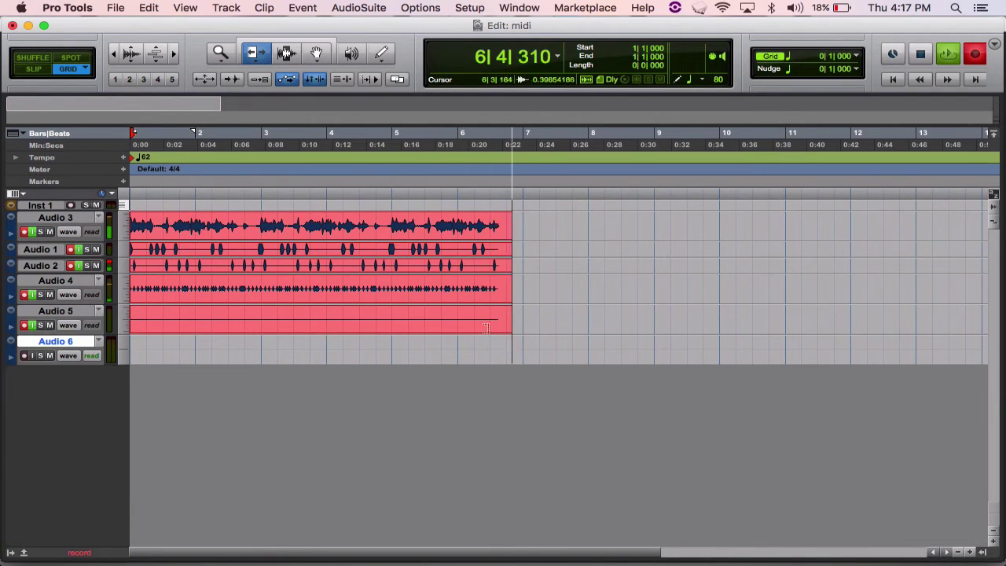
Choose the Grabber, stop recording to keep the new clips, and switch to the Mix window.
key(F8)
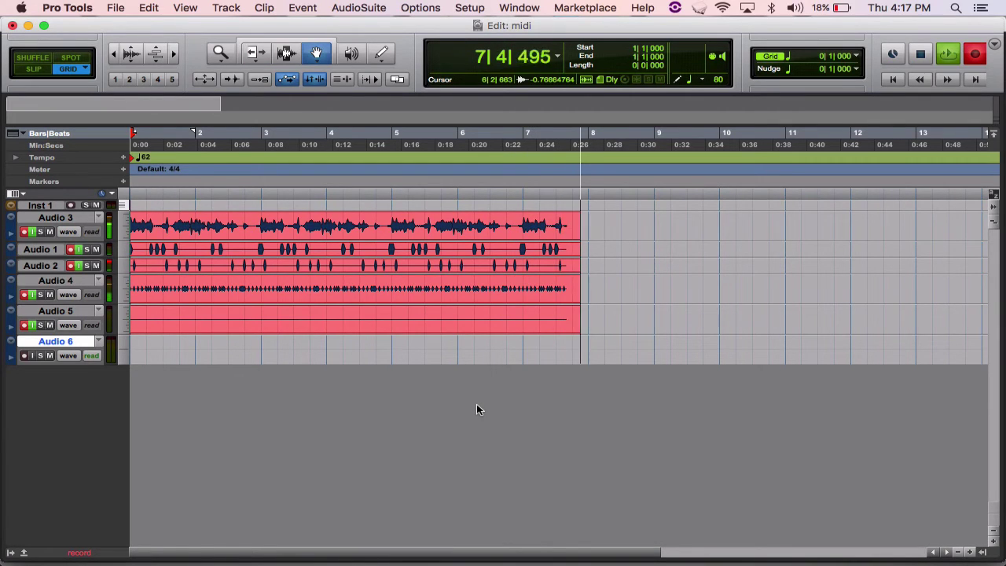
key(space)
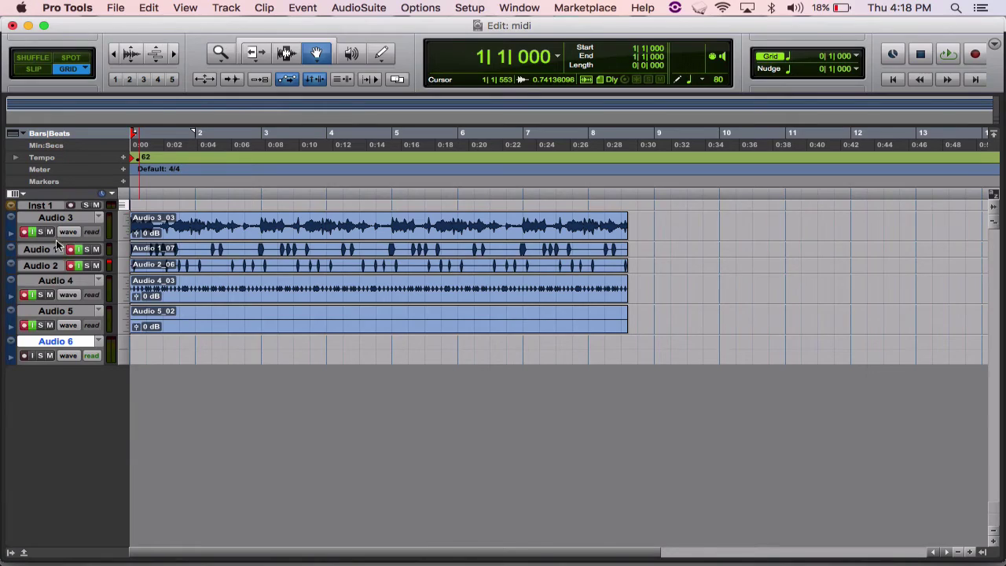
key(super+equal)
Open the MPC plug-in on the instrument track, then return to the Edit window's recorded tracks.
click(34, 50)
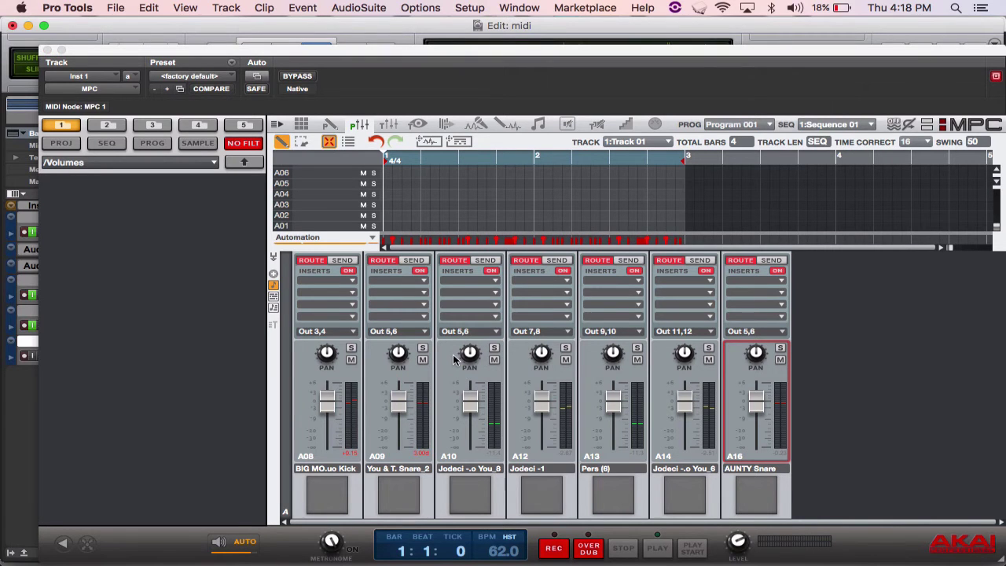
key(super+equal)
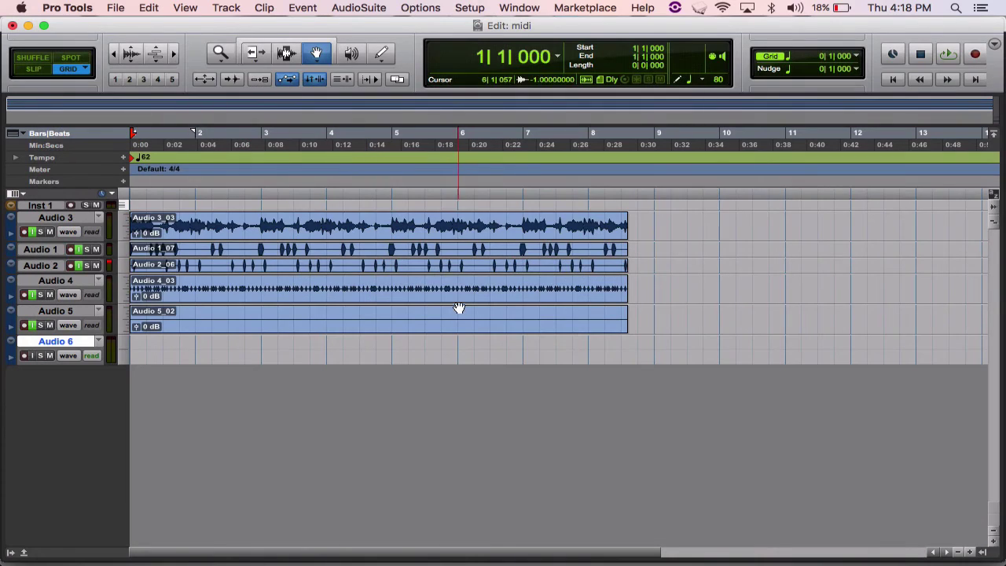
alt+click(72, 266)
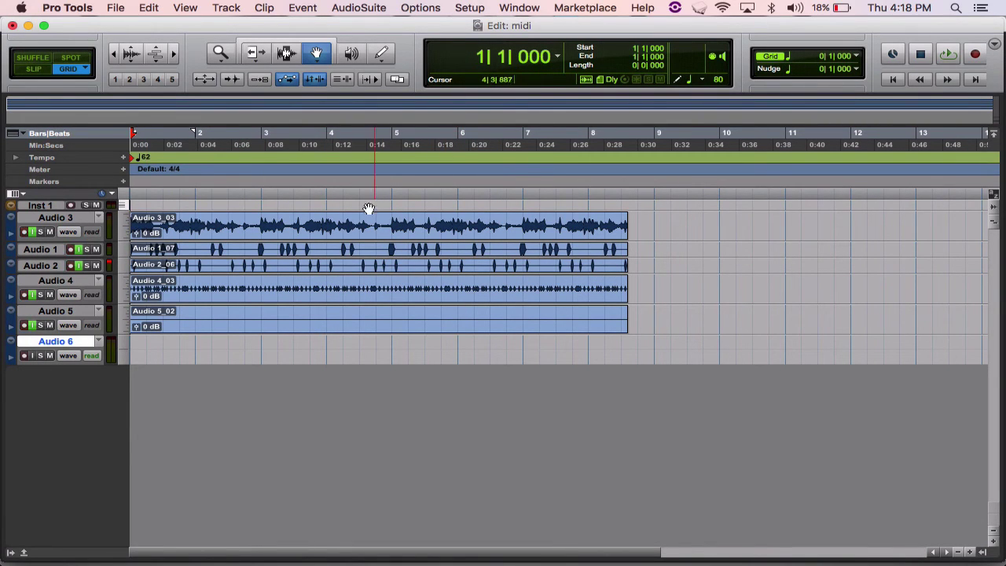
Cycle through Slip, Grid, Spot and Shuffle edit modes, ending on Grid mode.
key(F2)
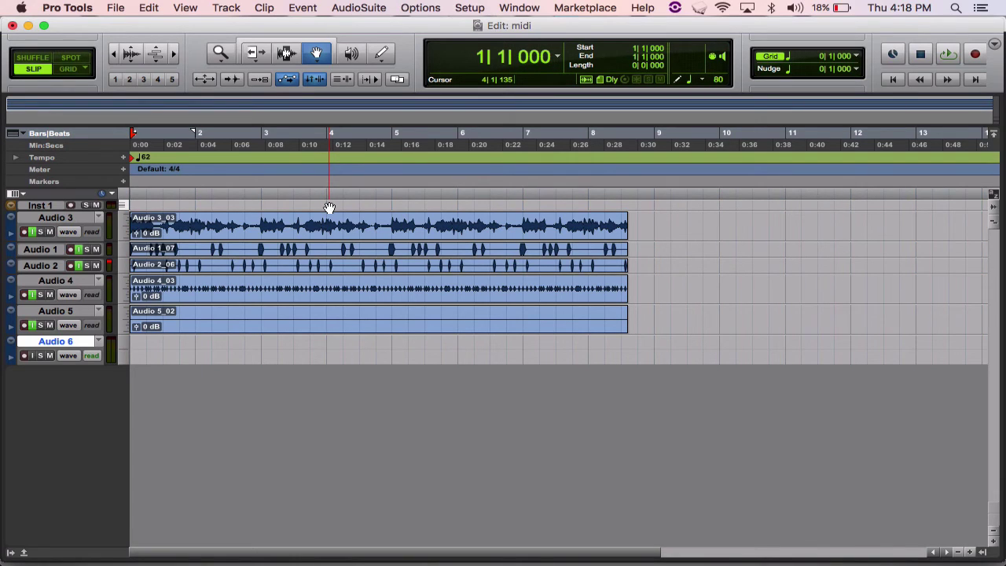
key(F4)
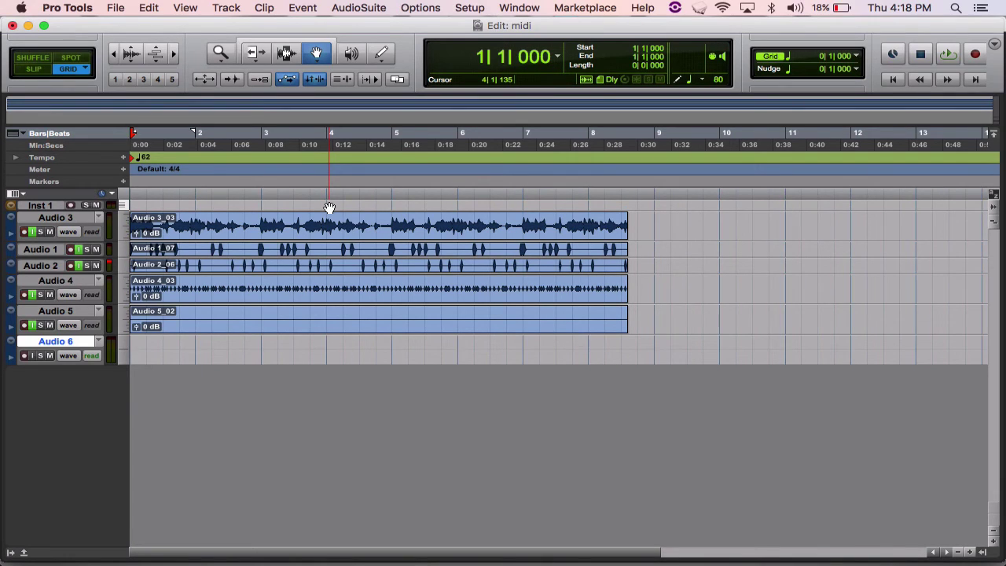
key(F3)
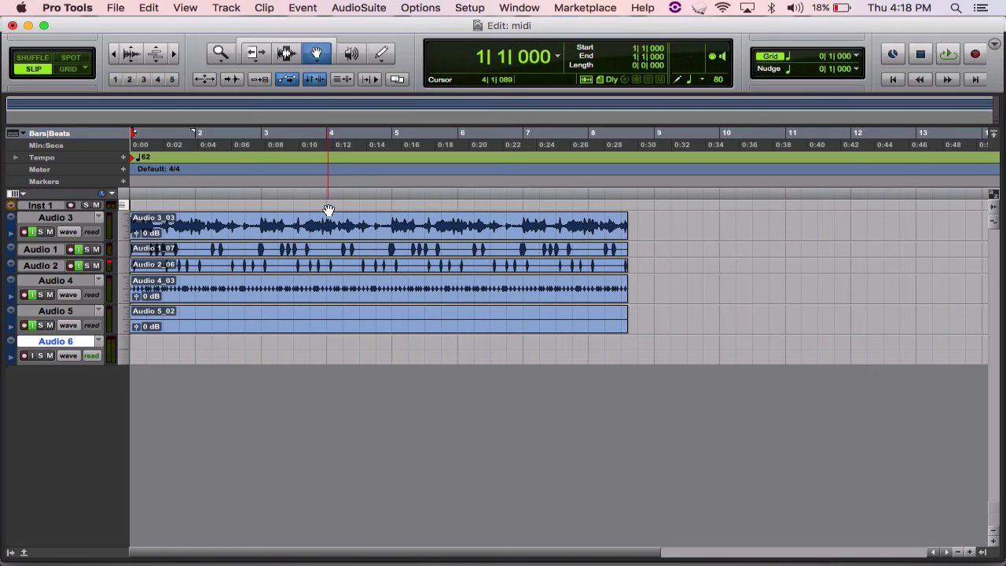
key(F4)
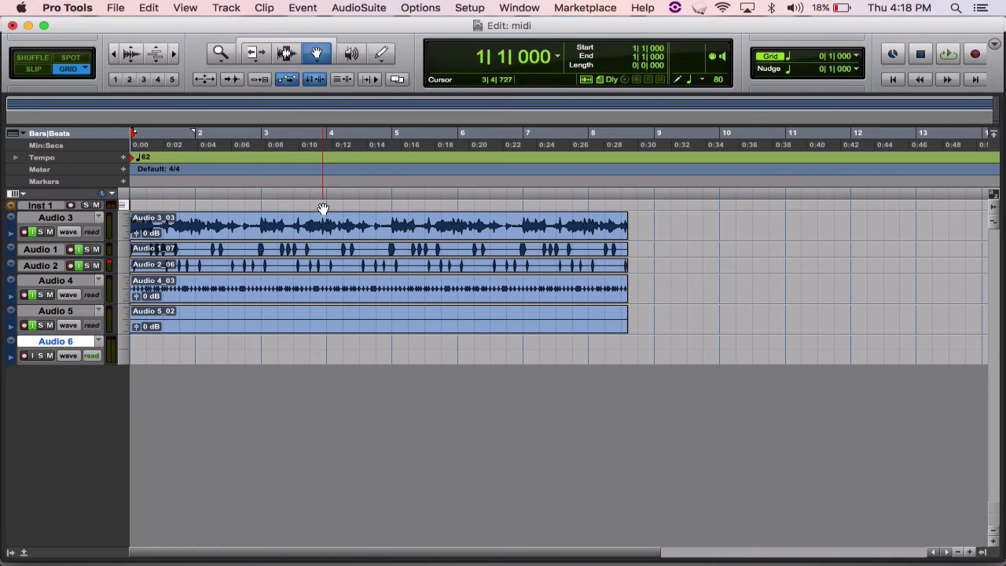
key(F3)
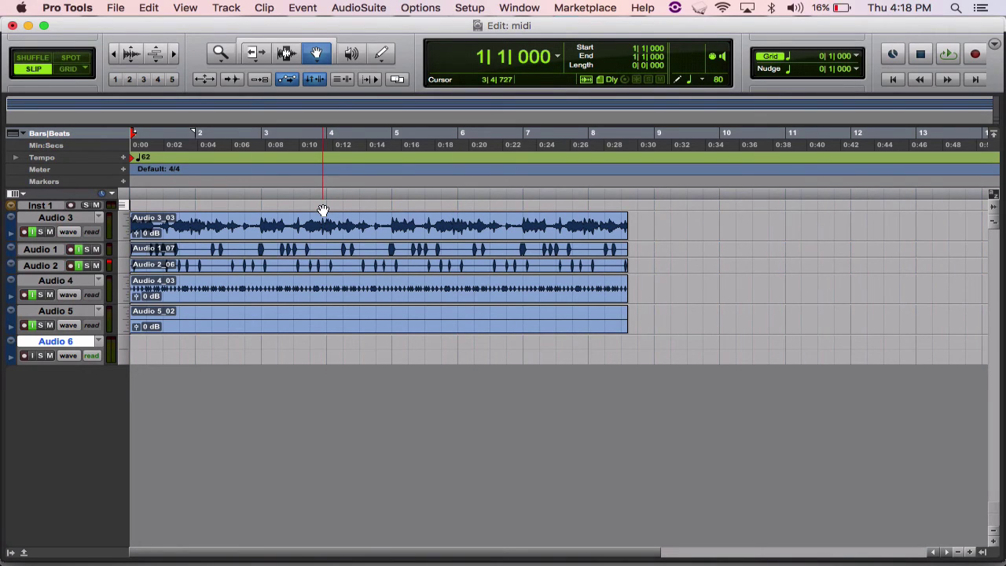
key(F1)
key(F4)
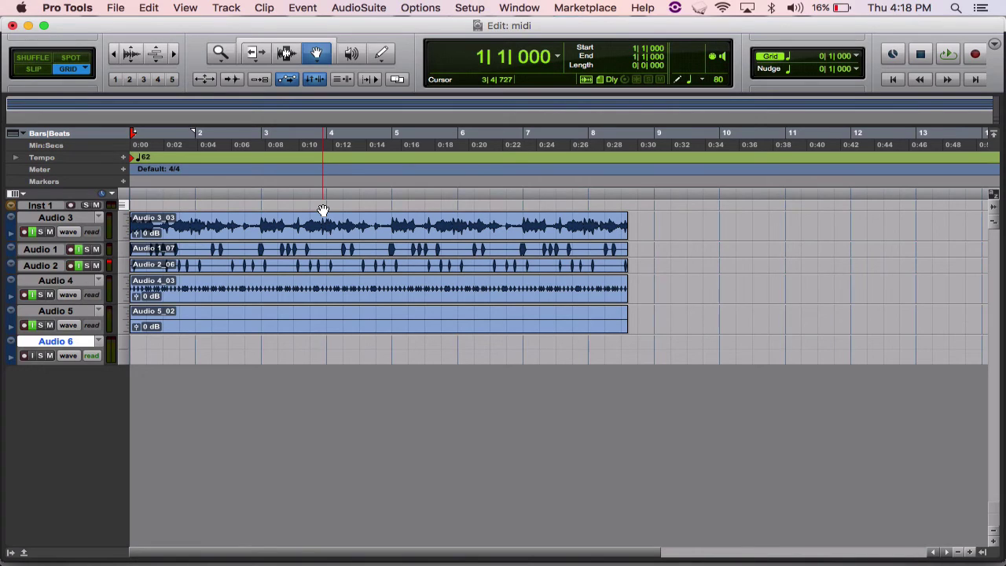
Delete everything from bar 4 to bar 9 on all tracks, then select the Audio 3 clip with the Grabber.
click(284, 53)
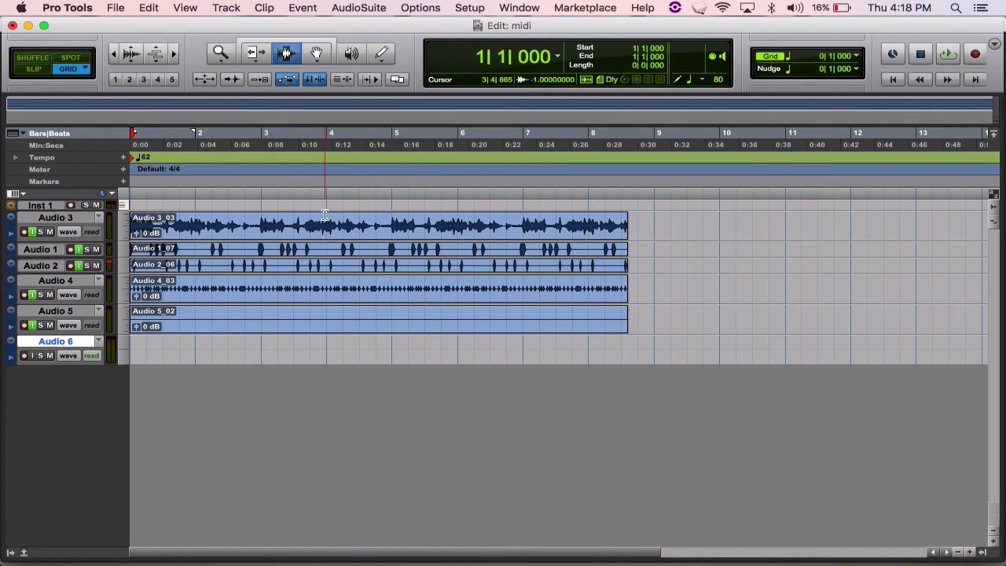
drag(327, 221, 692, 339)
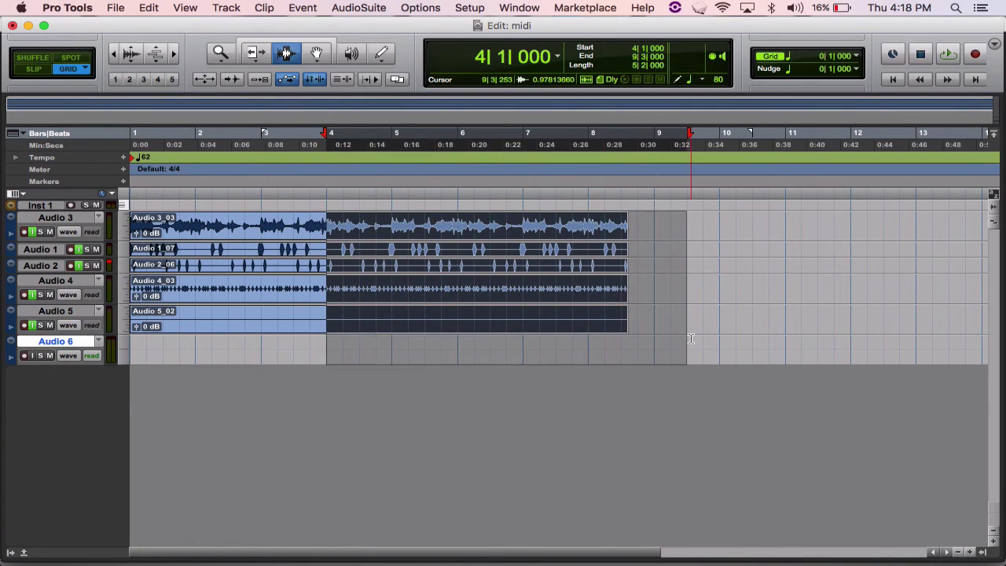
key(Delete)
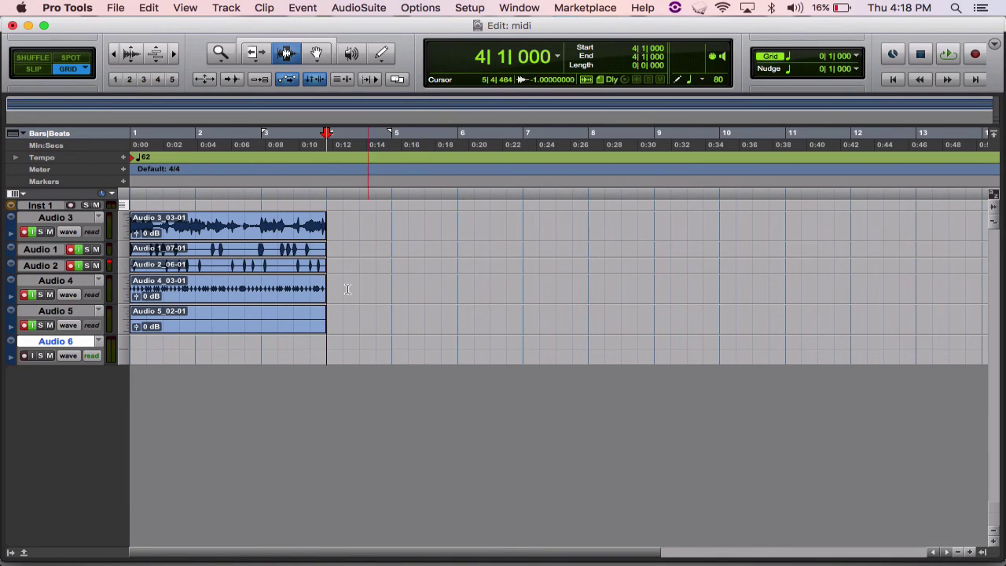
key(F8)
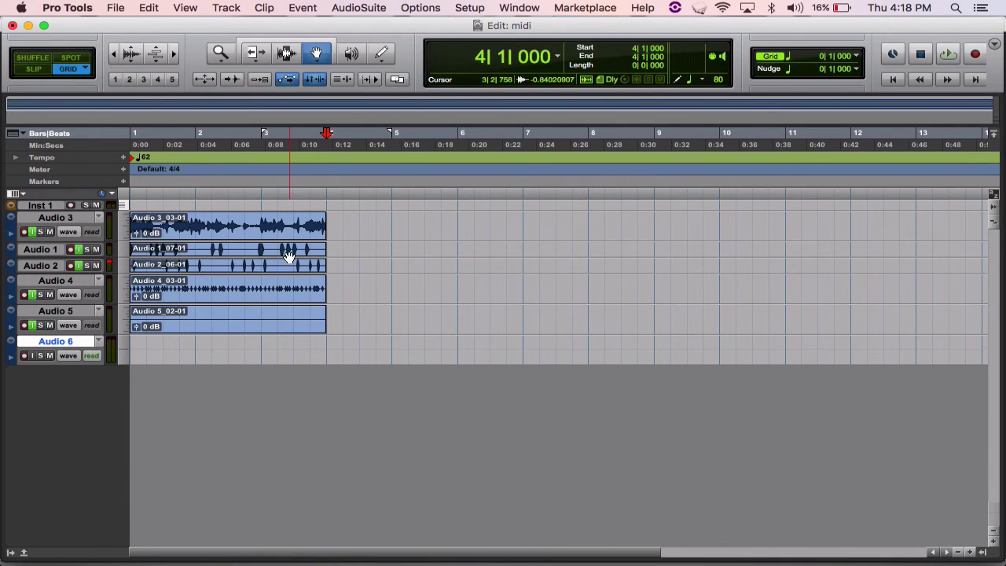
click(287, 228)
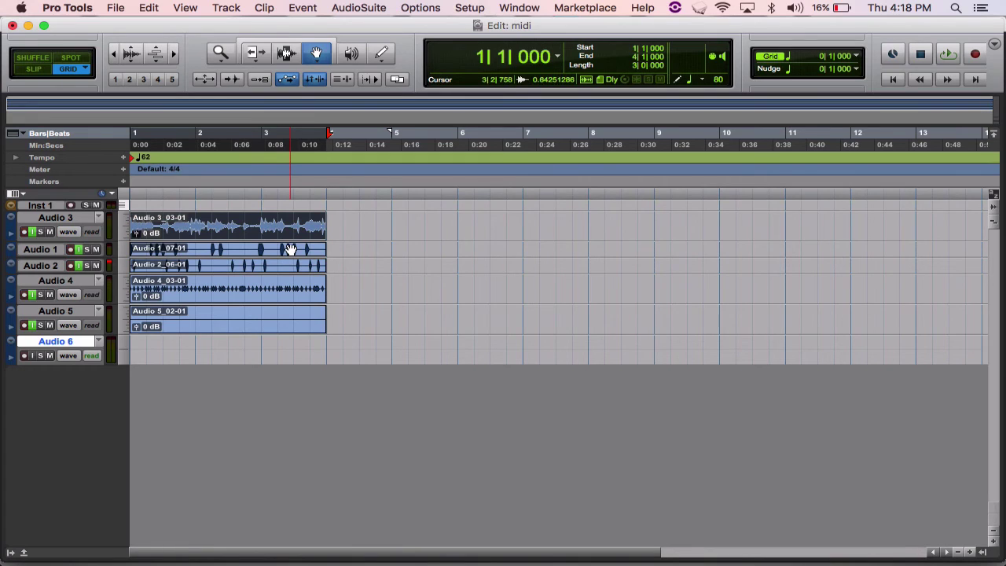
Duplicate the Audio 3, Audio 1 and Audio 2 clips, and the Audio 4 clip twice to bar 10.
key(super+d)
key(super+d)
key(super+d)
key(super+d)
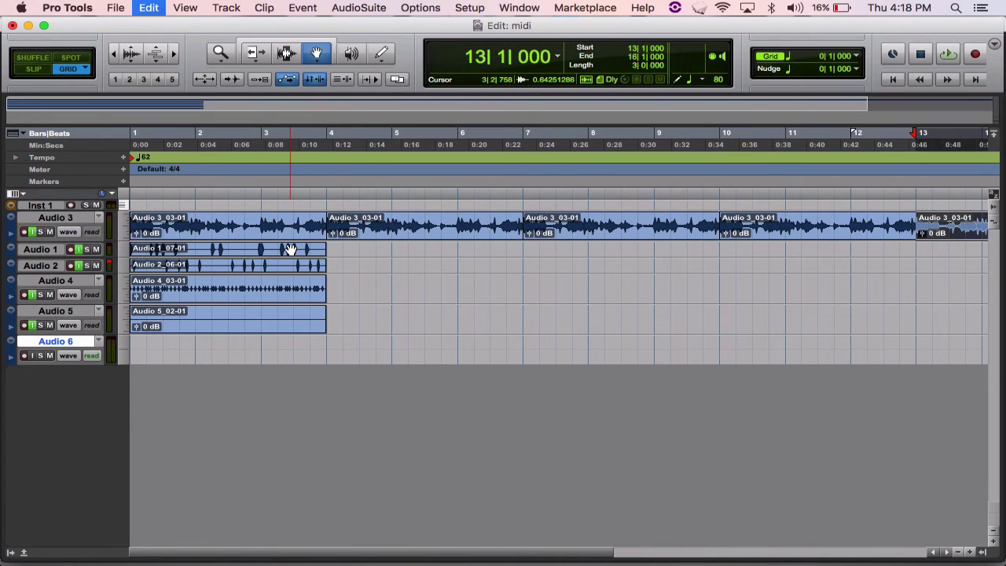
click(274, 249)
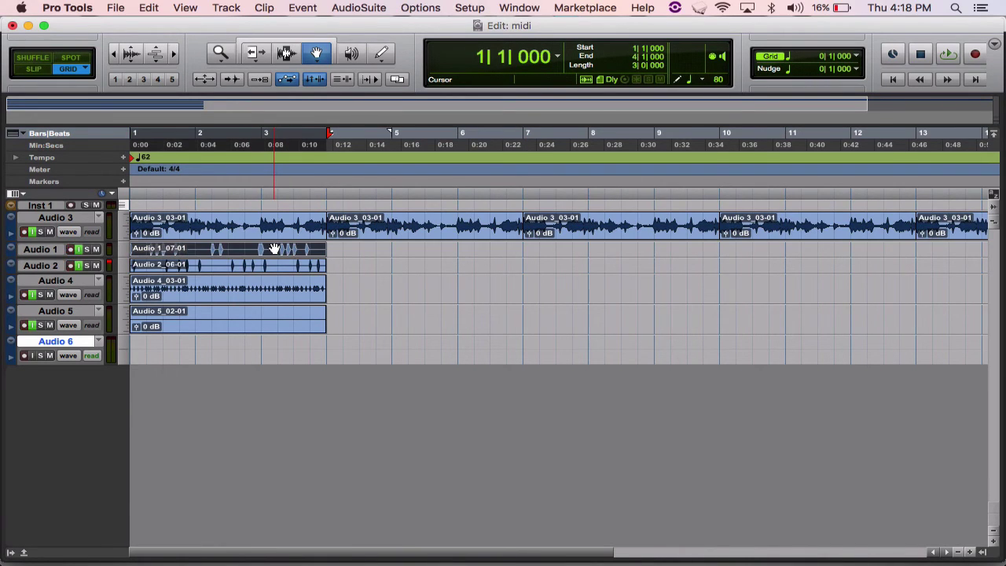
key(super+d)
key(super+d)
key(super+d)
key(super+d)
click(228, 269)
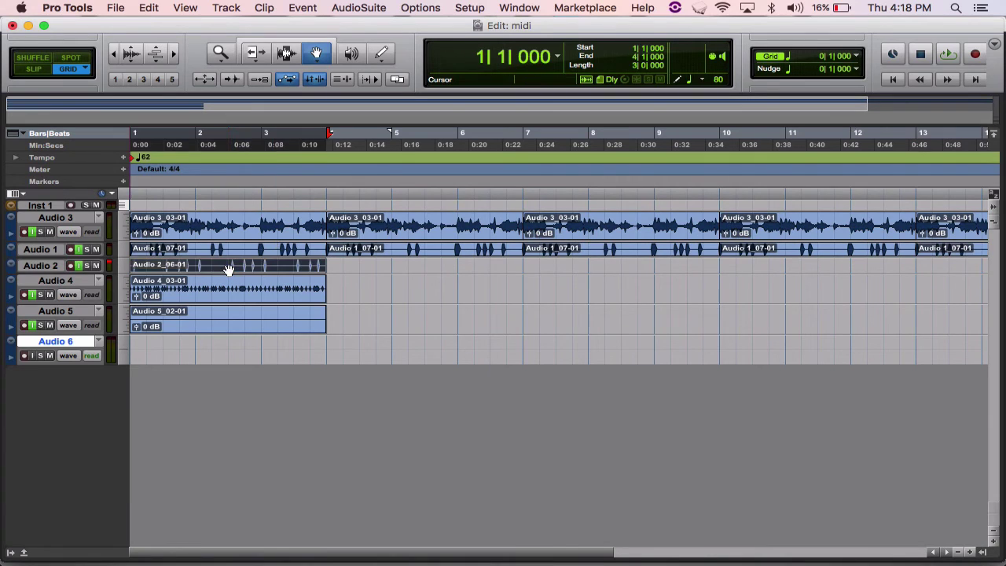
key(super+d)
key(super+d)
key(super+d)
key(super+d)
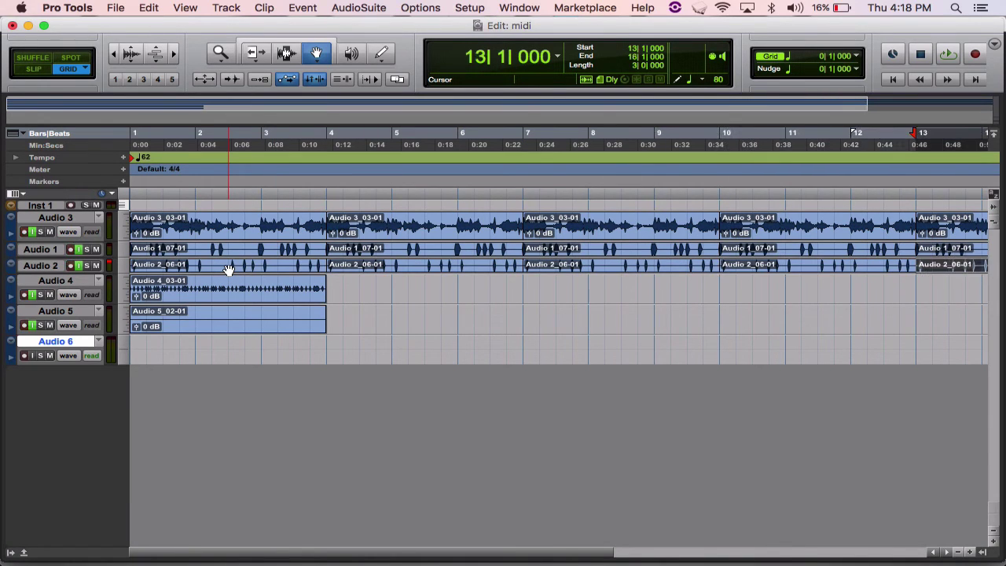
click(206, 288)
key(super+d)
key(super+d)
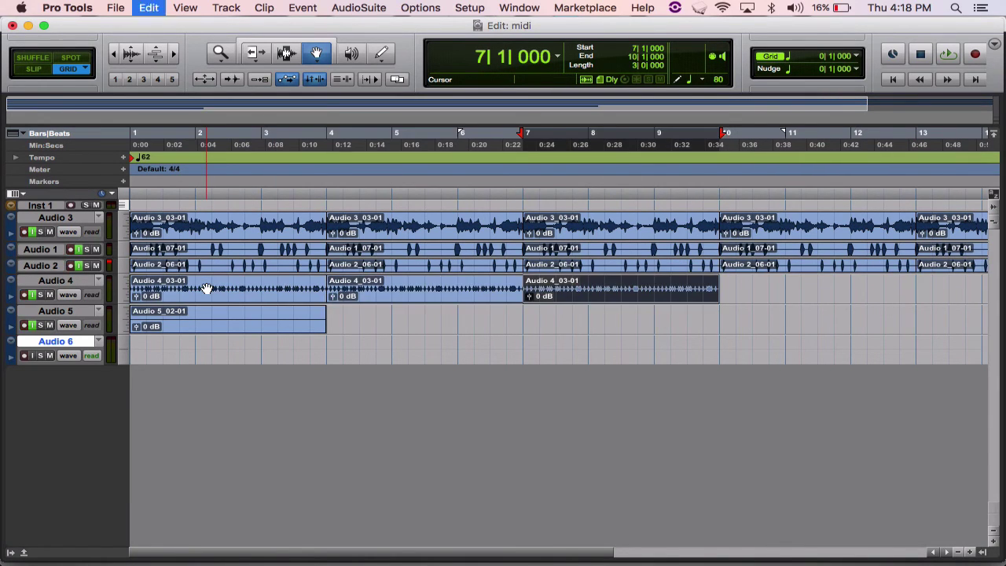
key(super+d)
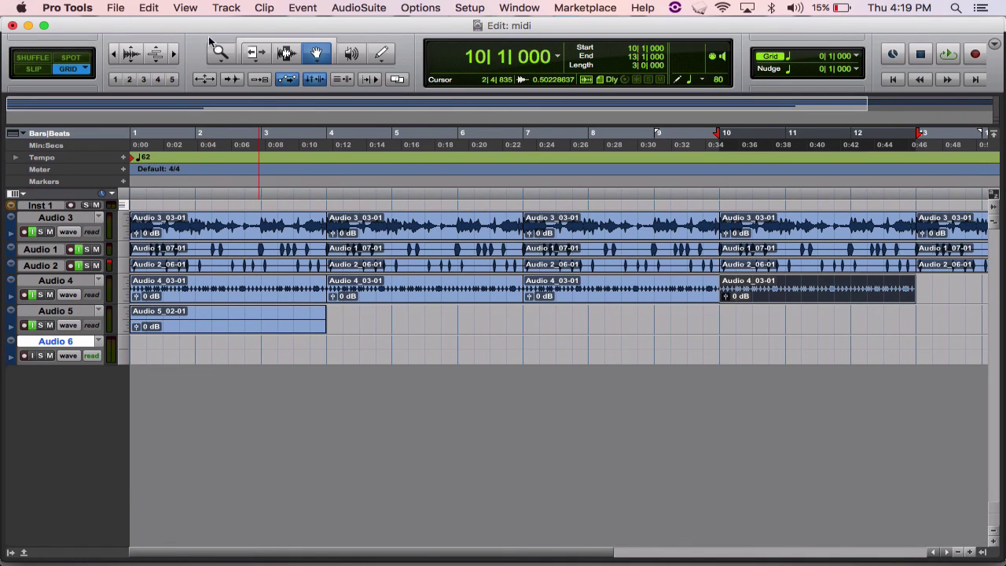
Clear the Audio 4 copy at bar 10, then select and clear all remaining Audio 4 clips.
click(149, 7)
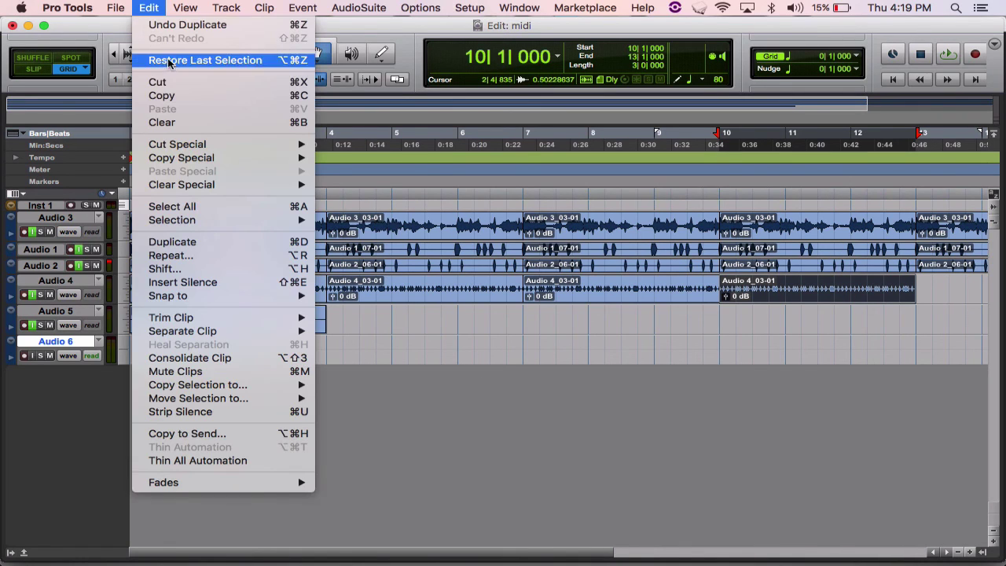
click(191, 123)
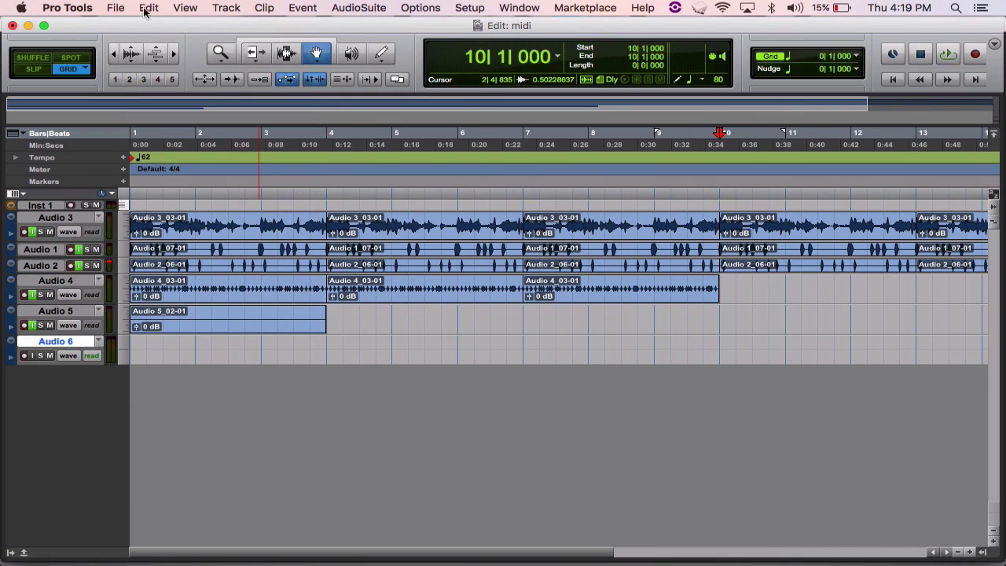
click(148, 8)
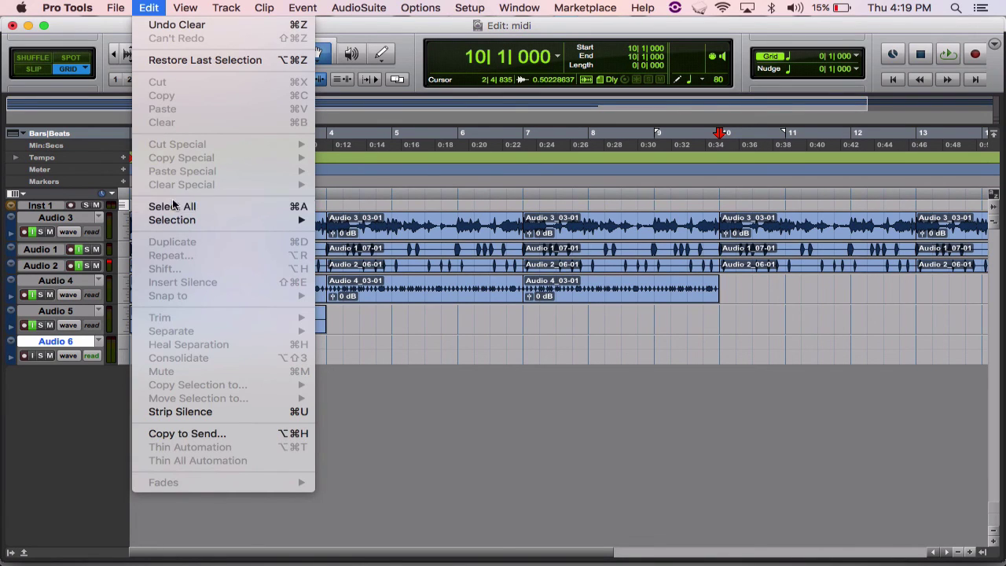
click(173, 207)
click(147, 8)
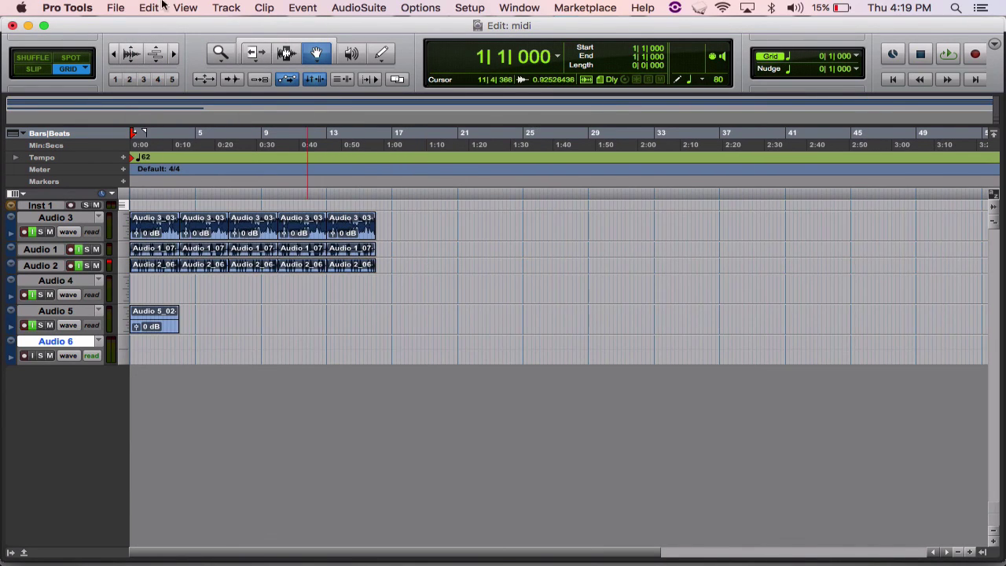
Select from session start to bar 18 on all tracks and delete every clip.
click(285, 53)
click(407, 340)
drag(407, 340, 59, 137)
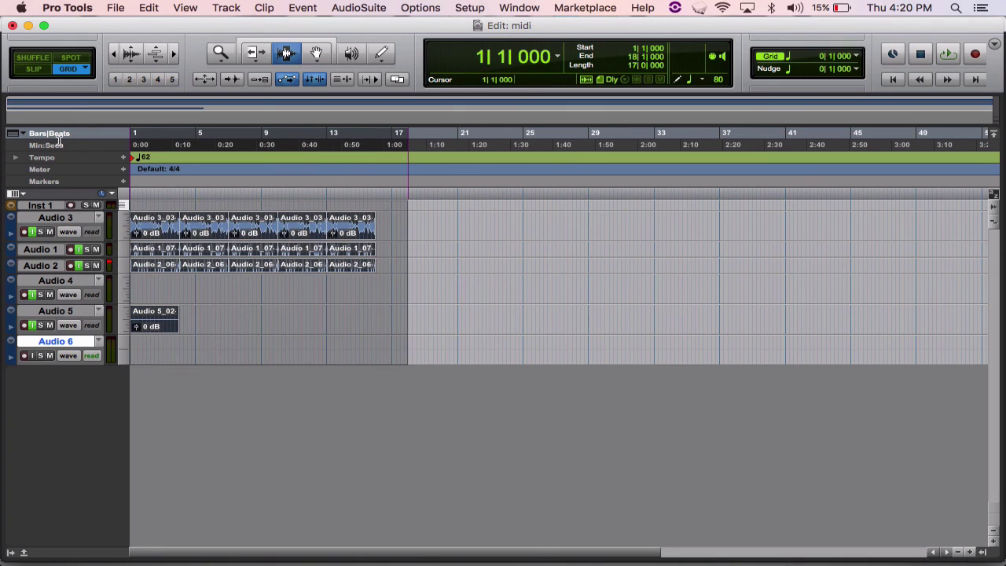
key(Delete)
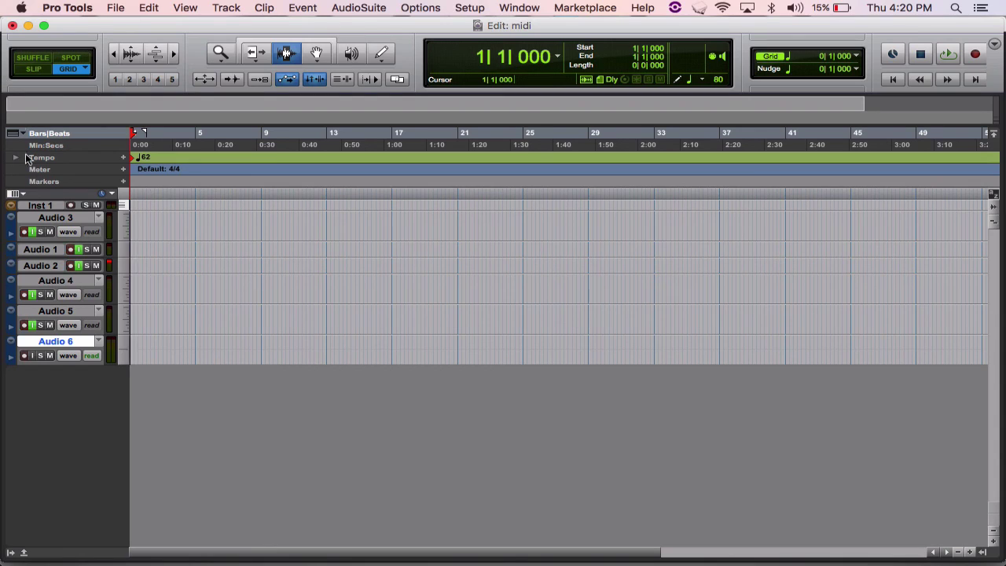
Disarm recording on Audio 3, Audio 1, Audio 2, Audio 4 and Audio 5.
click(25, 232)
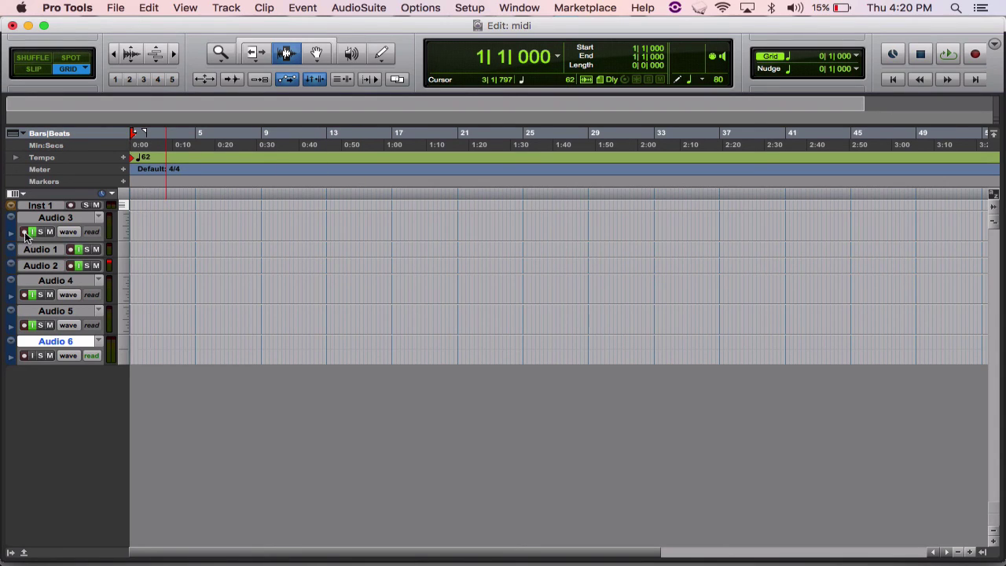
click(71, 249)
click(71, 265)
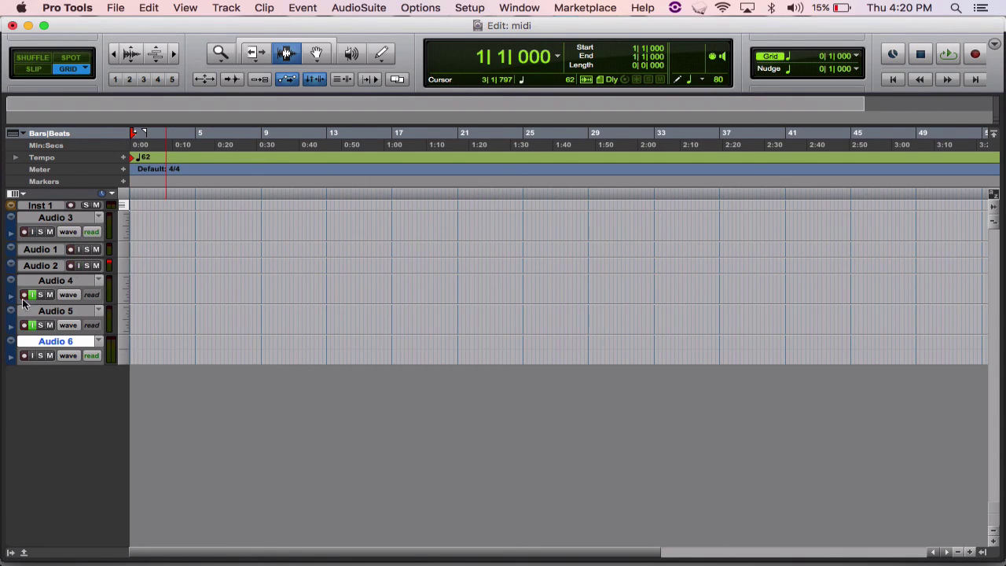
click(25, 295)
click(24, 325)
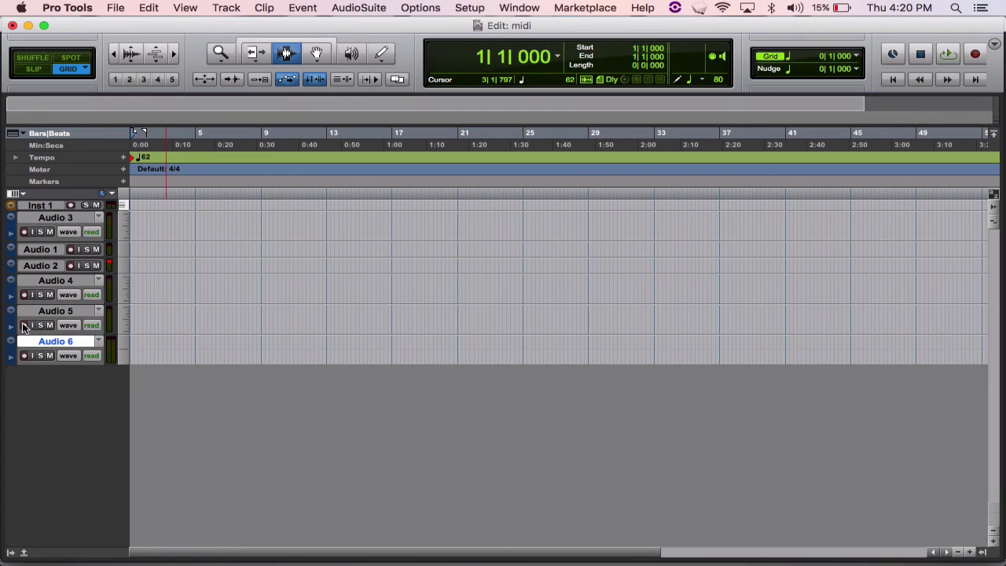